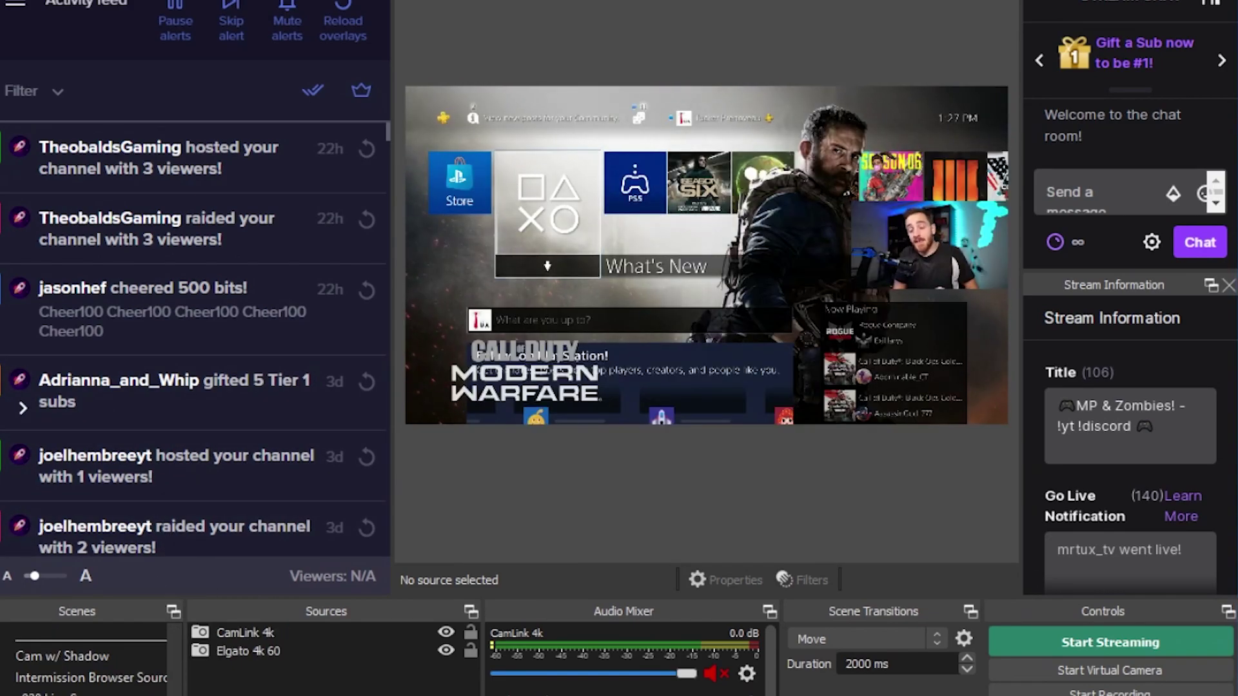
# - Start adding a desktop Audio Output Capture source, then cancel it
pyautogui.click(205, 691)
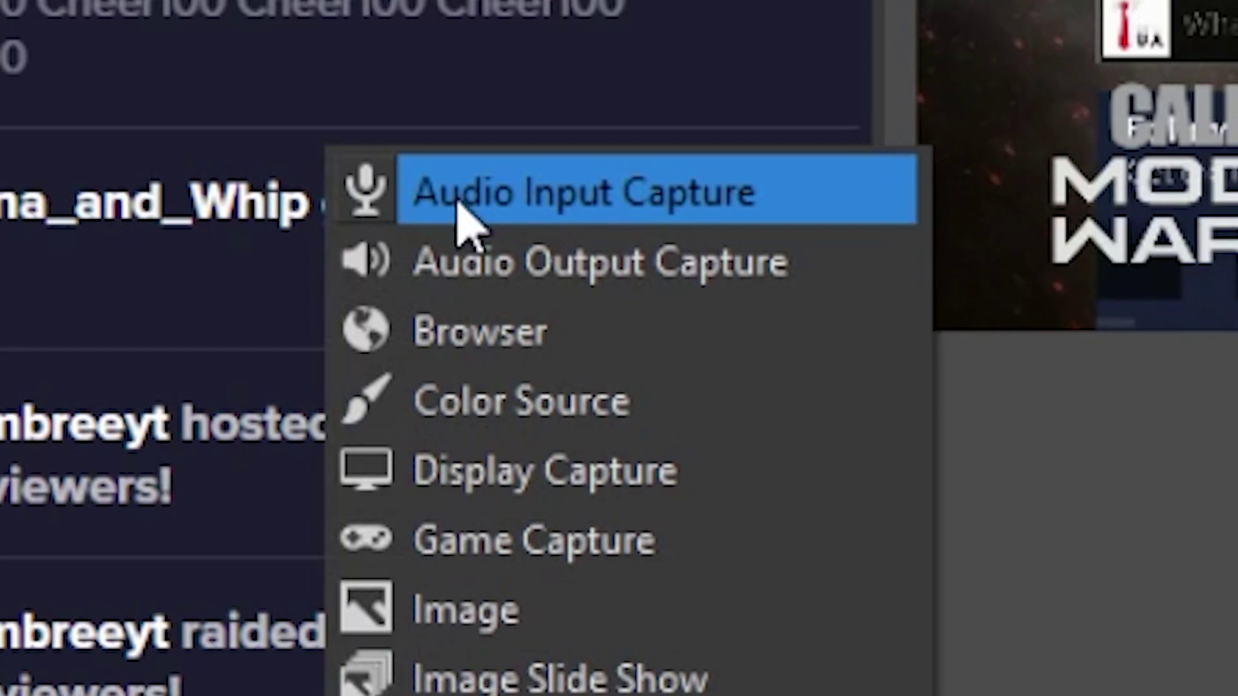
pyautogui.click(520, 274)
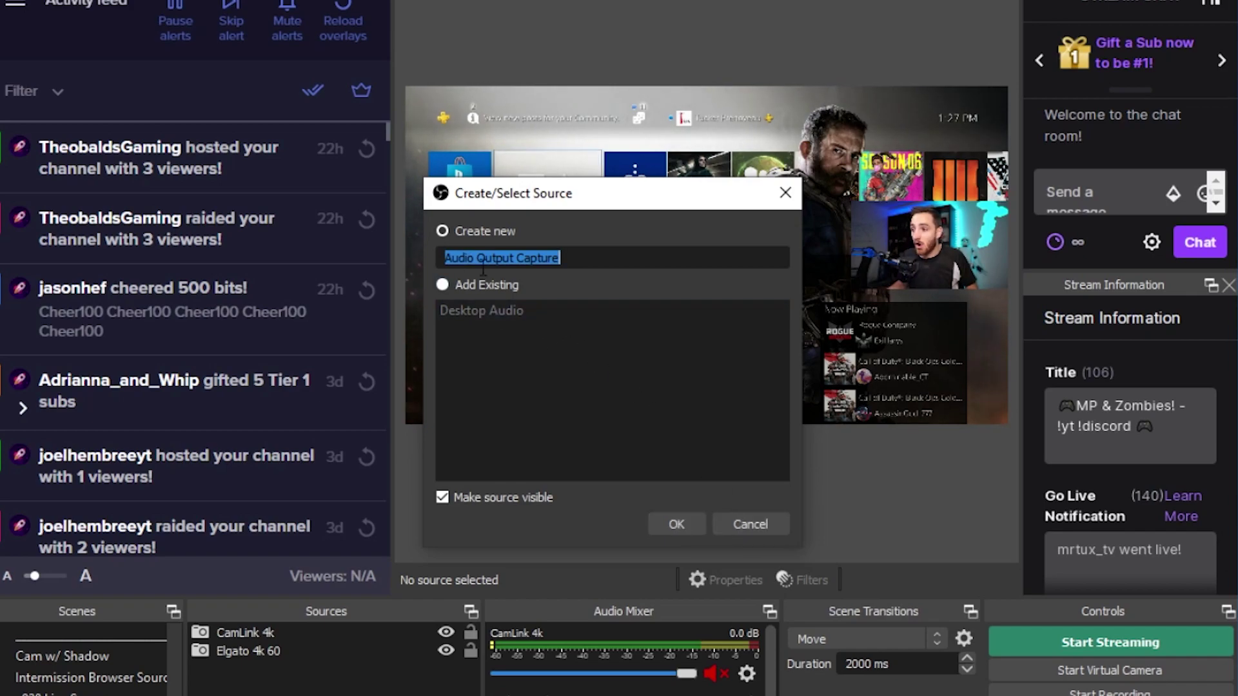
pyautogui.click(759, 524)
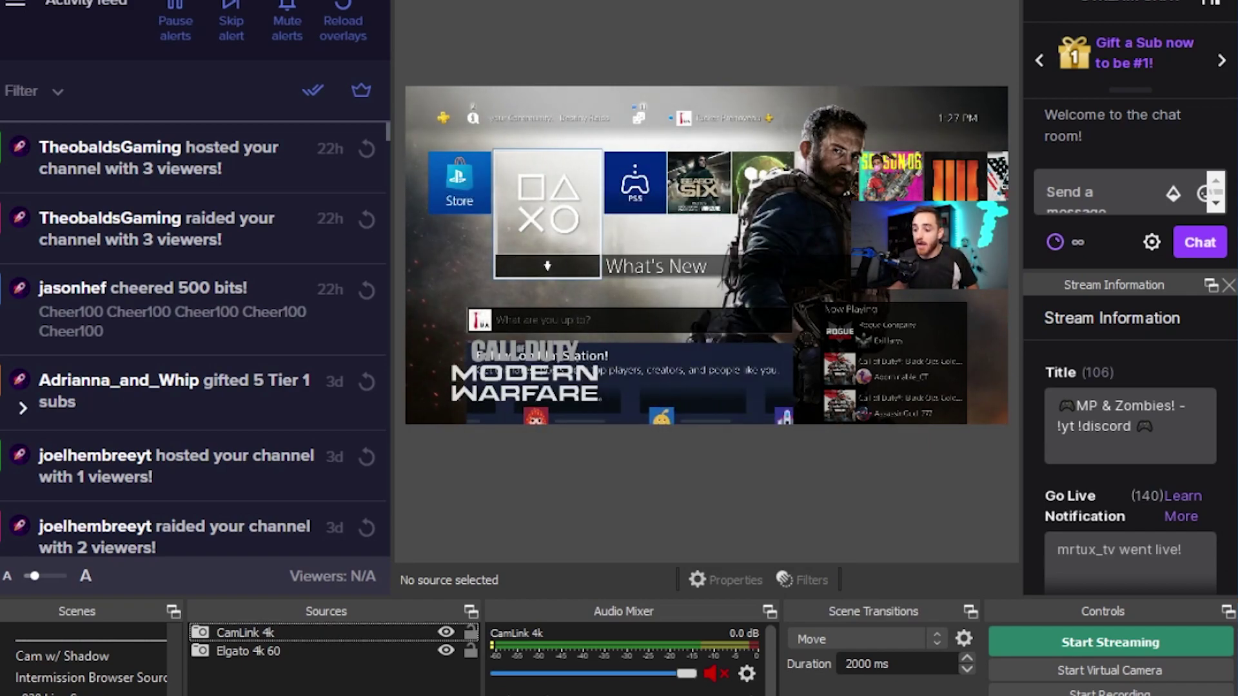
# - Lower the CamLink 4k volume in the Audio Mixer, then restore it to 0.0 dB
pyautogui.click(201, 694)
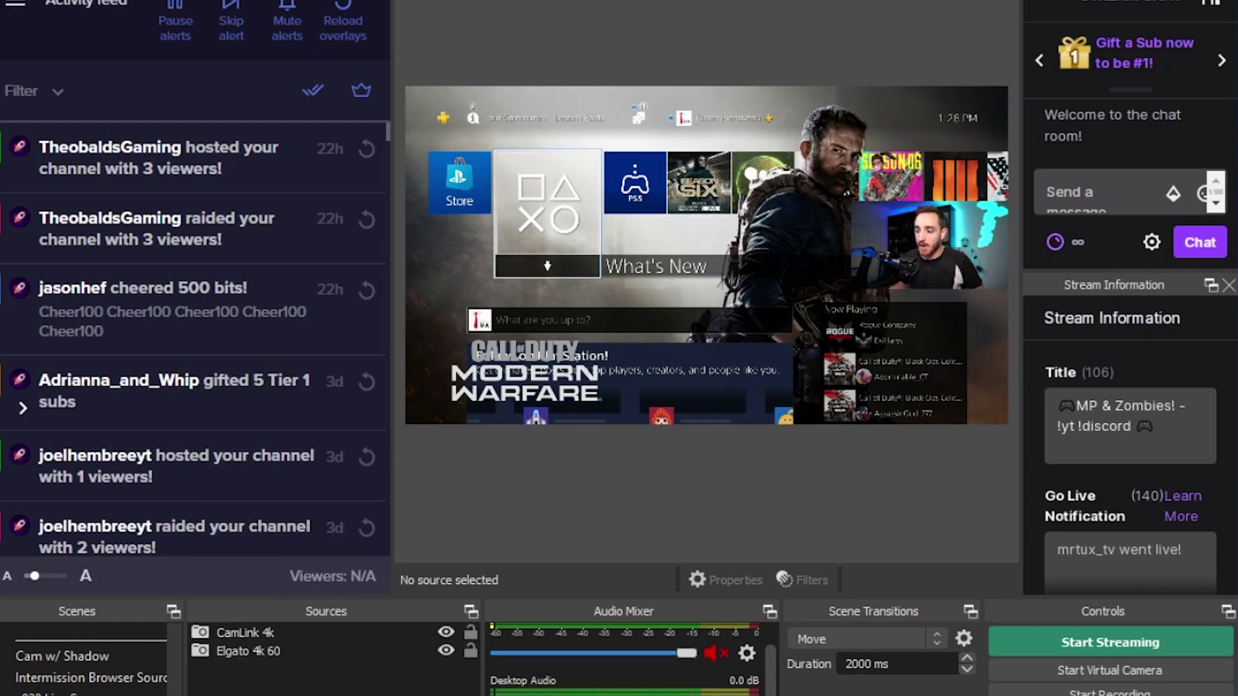
pyautogui.press('Escape')
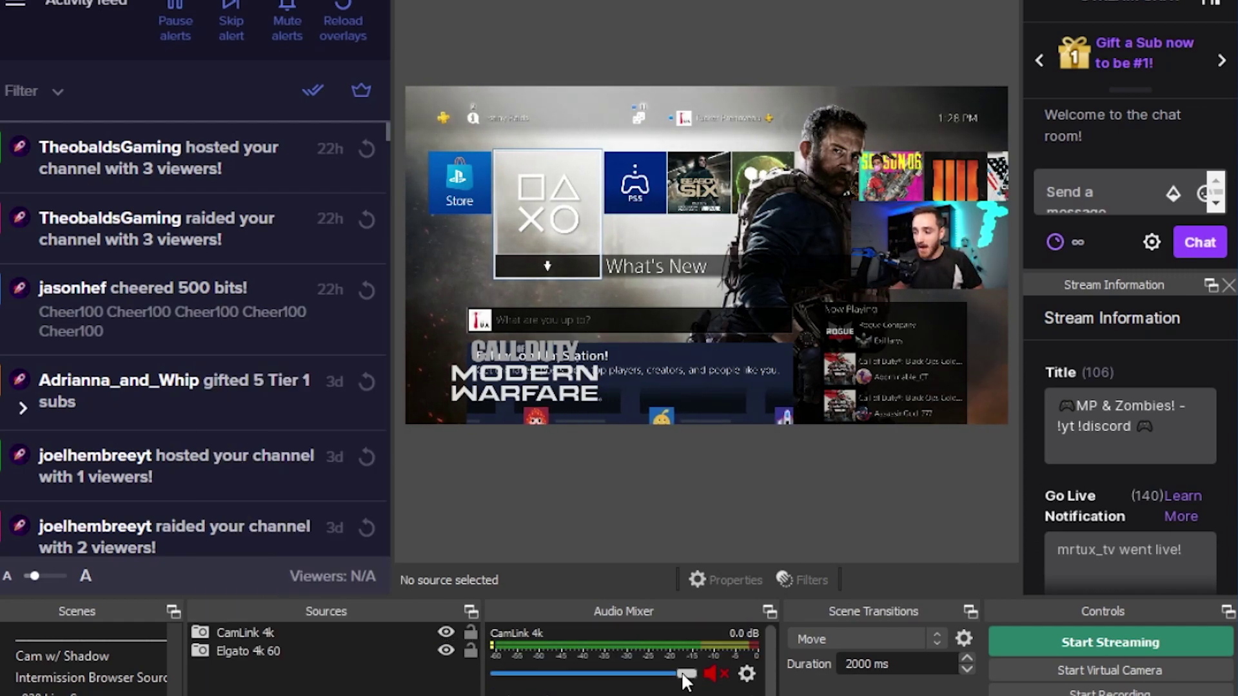
pyautogui.moveTo(681, 675)
pyautogui.mouseDown()
pyautogui.moveTo(640, 673)
pyautogui.moveTo(702, 673)
pyautogui.moveTo(542, 678)
pyautogui.moveTo(672, 686)
pyautogui.mouseUp()
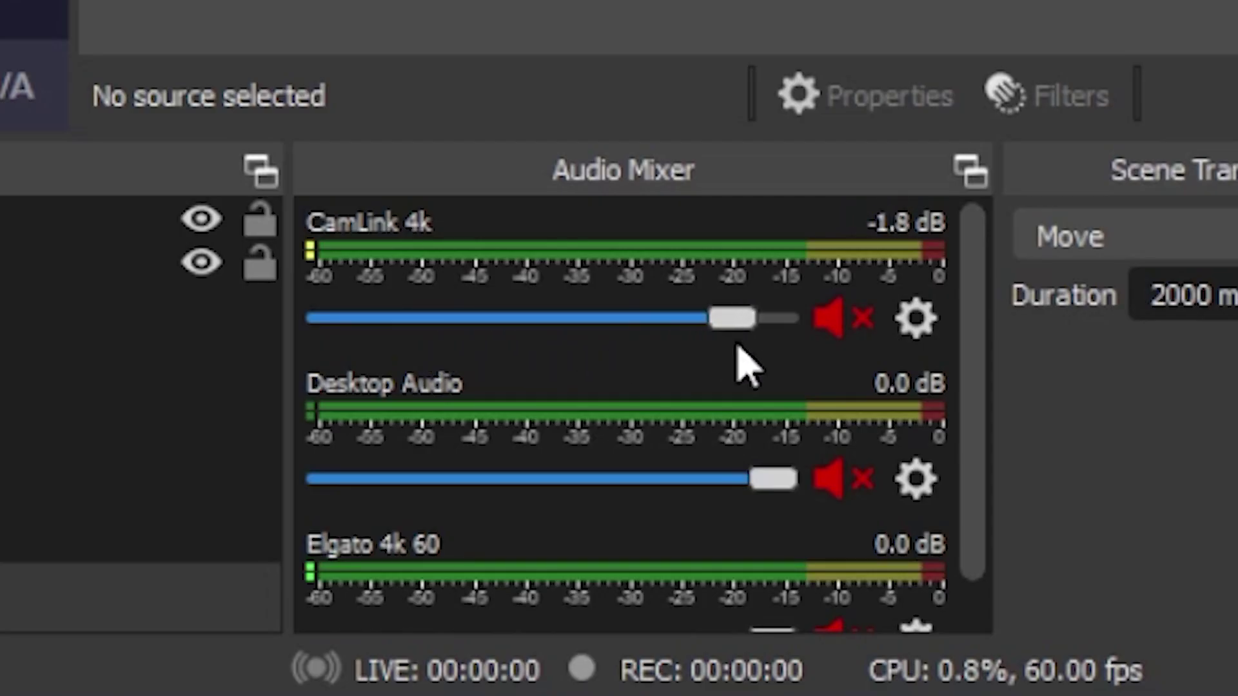
pyautogui.moveTo(741, 368); pyautogui.dragTo(877, 339)
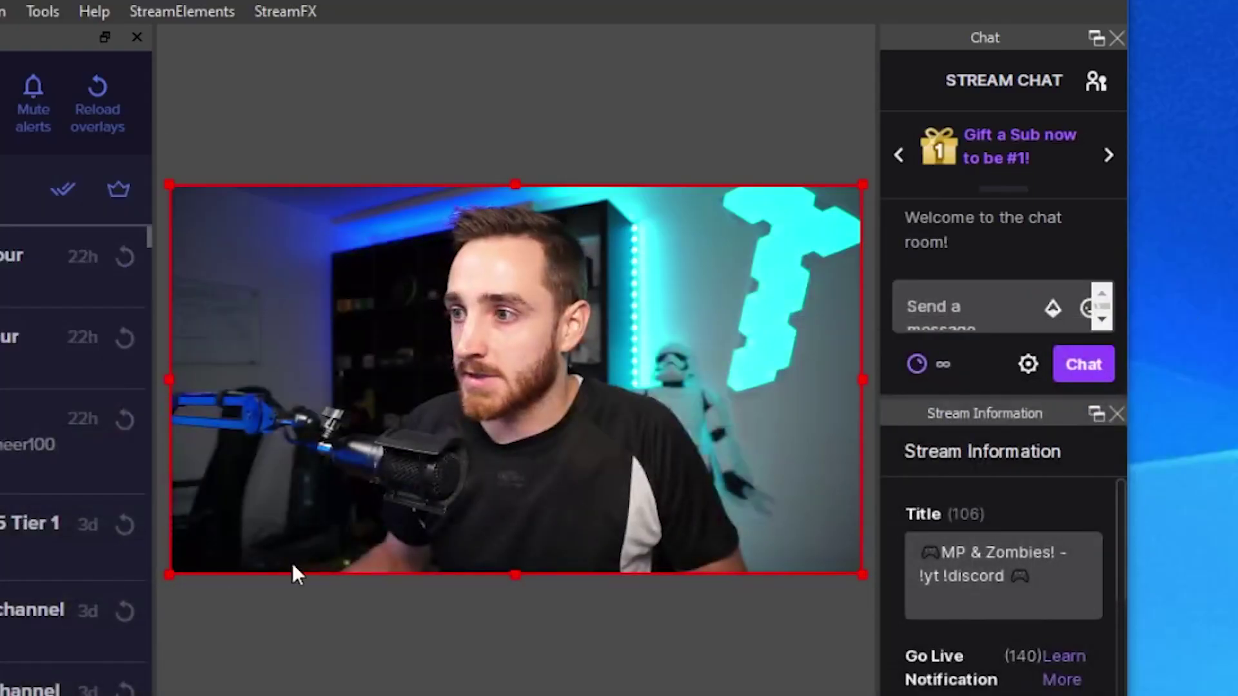
pyautogui.click(16, 12)
pyautogui.click(33, 102)
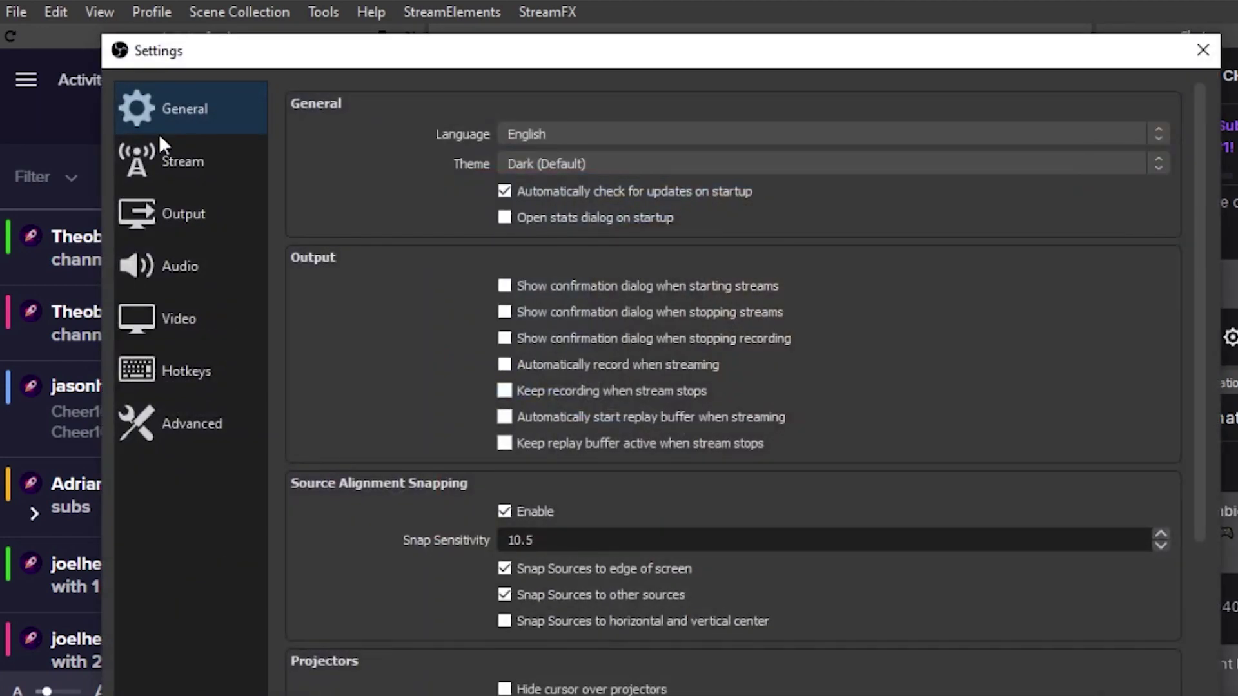
pyautogui.click(161, 138)
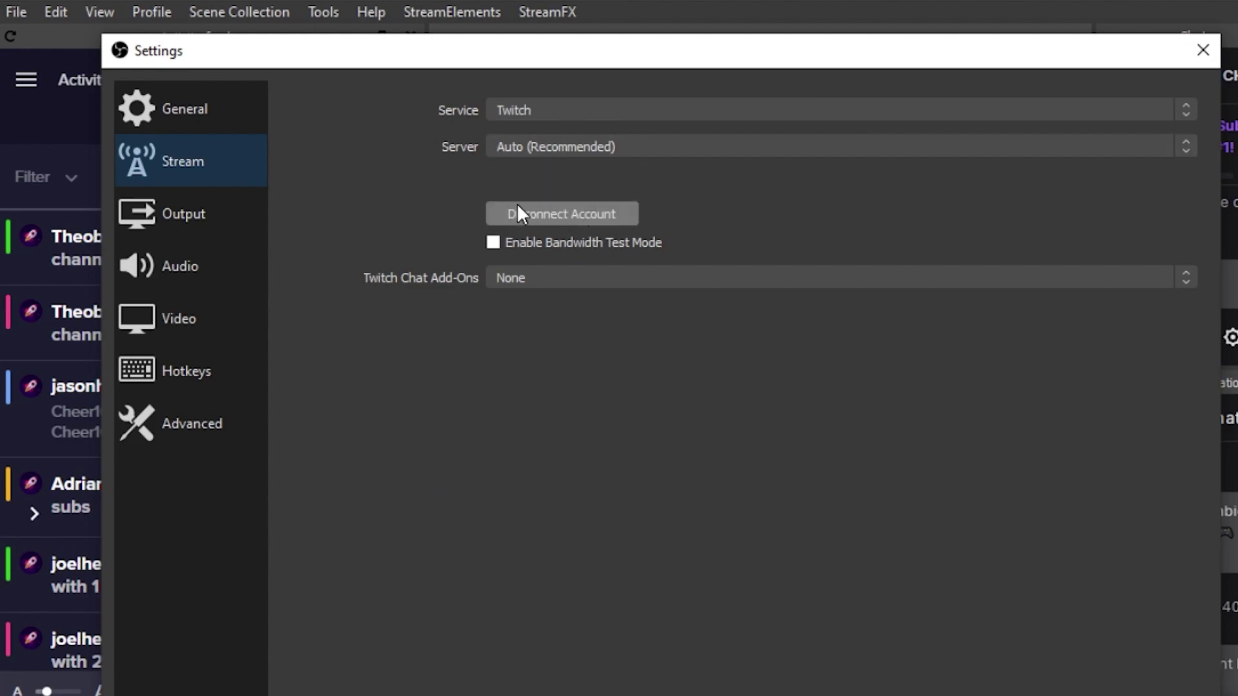
pyautogui.click(1201, 51)
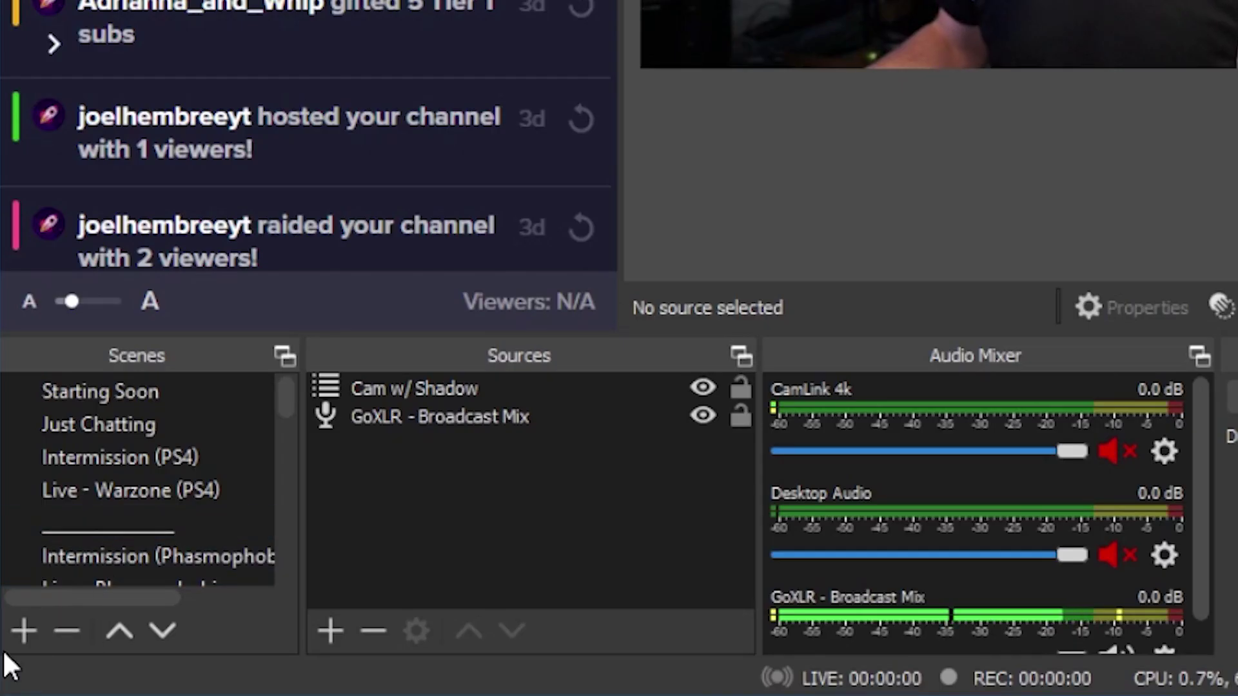
# - Create a new scene, replacing the default name with 'VERY FIRST'
pyautogui.click(24, 622)
pyautogui.press('BackSpace')
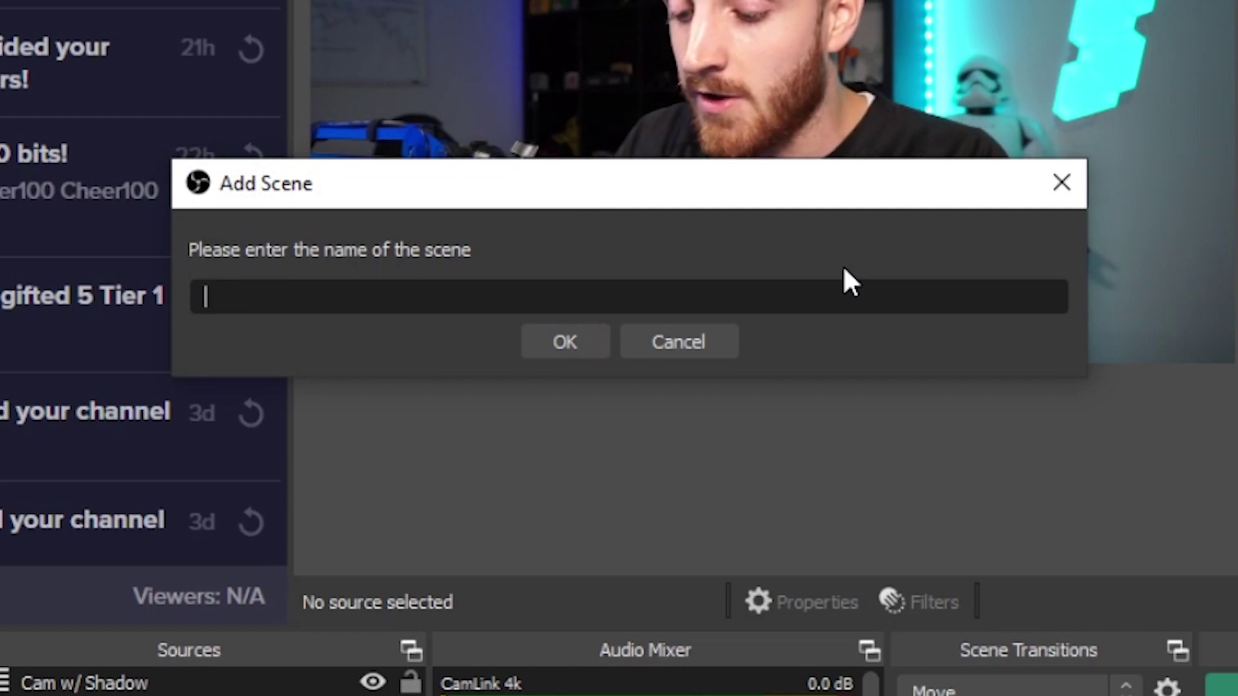
pyautogui.write('VERY FIRST')
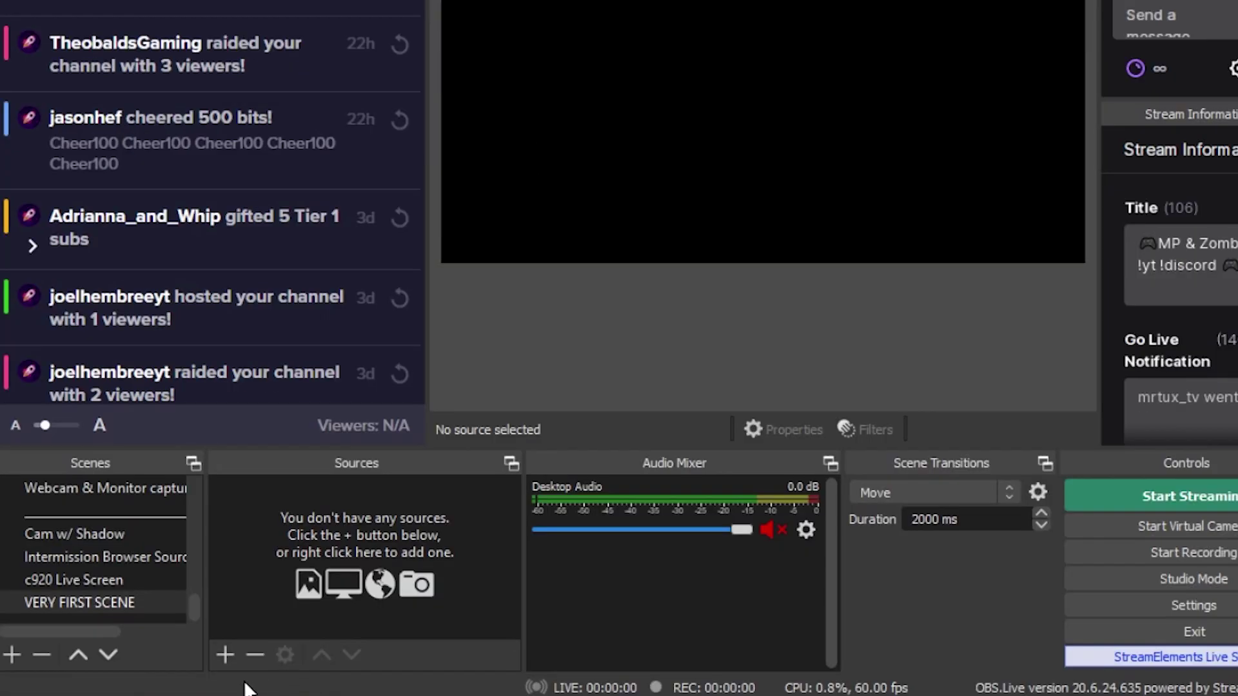
# - Begin adding a Video Capture Device source to VERY FIRST SCENE
pyautogui.click(222, 654)
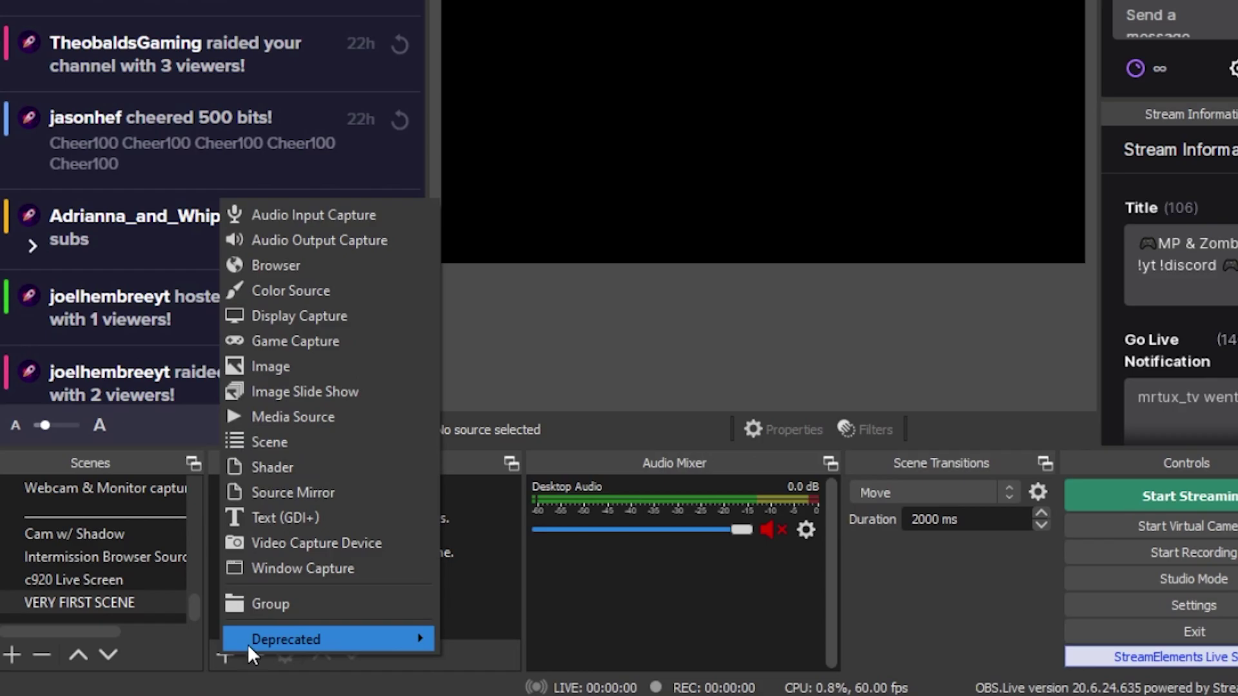
pyautogui.moveTo(249, 640)
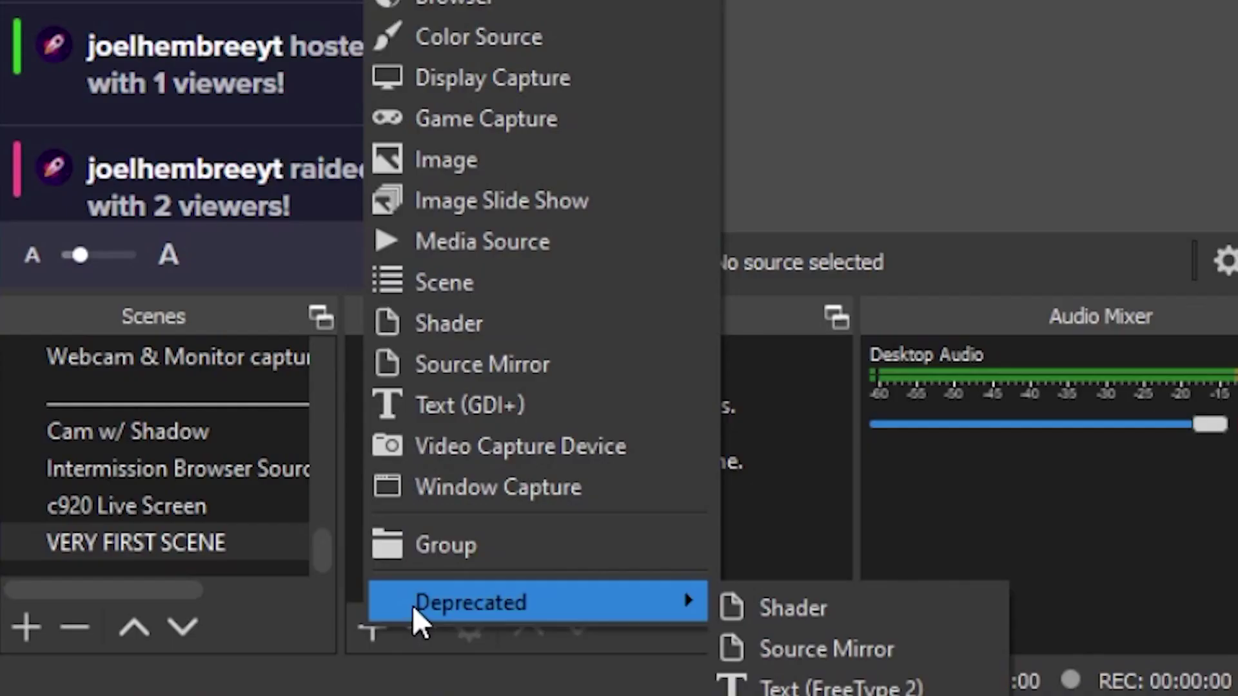
pyautogui.click(554, 447)
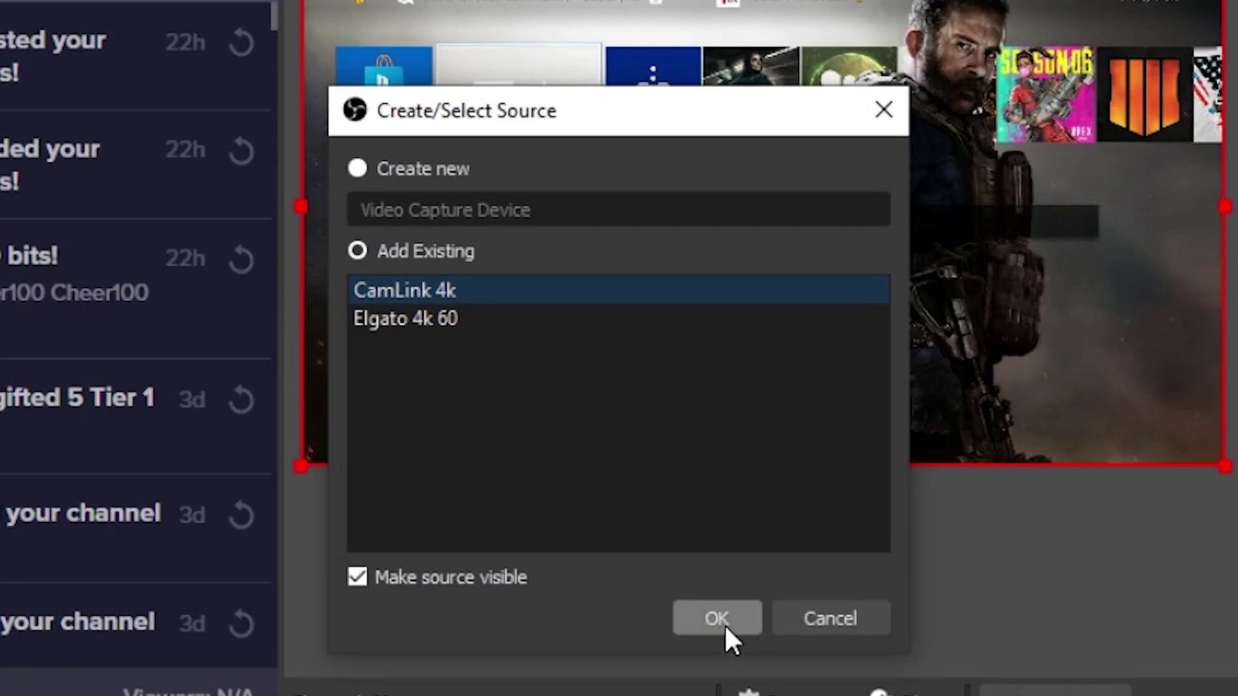
# - Confirm the capture source and resize the CamLink 4k webcam into a small right-side inset
pyautogui.click(717, 619)
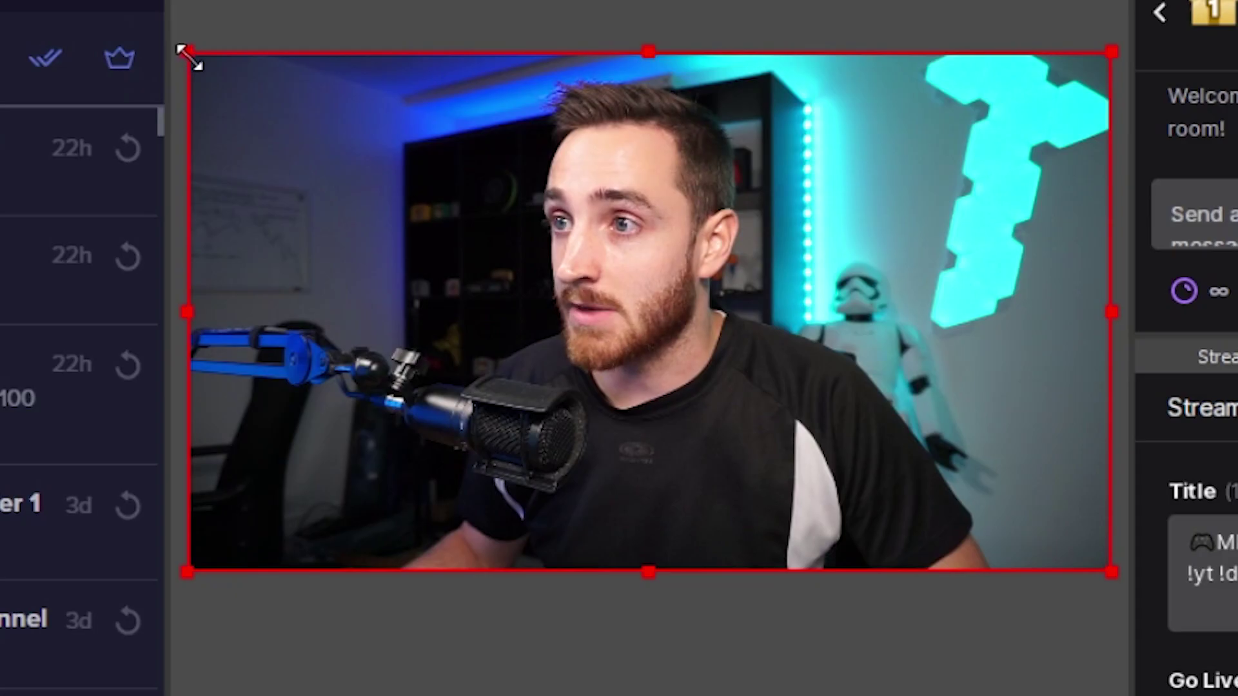
pyautogui.moveTo(188, 56); pyautogui.dragTo(776, 383)
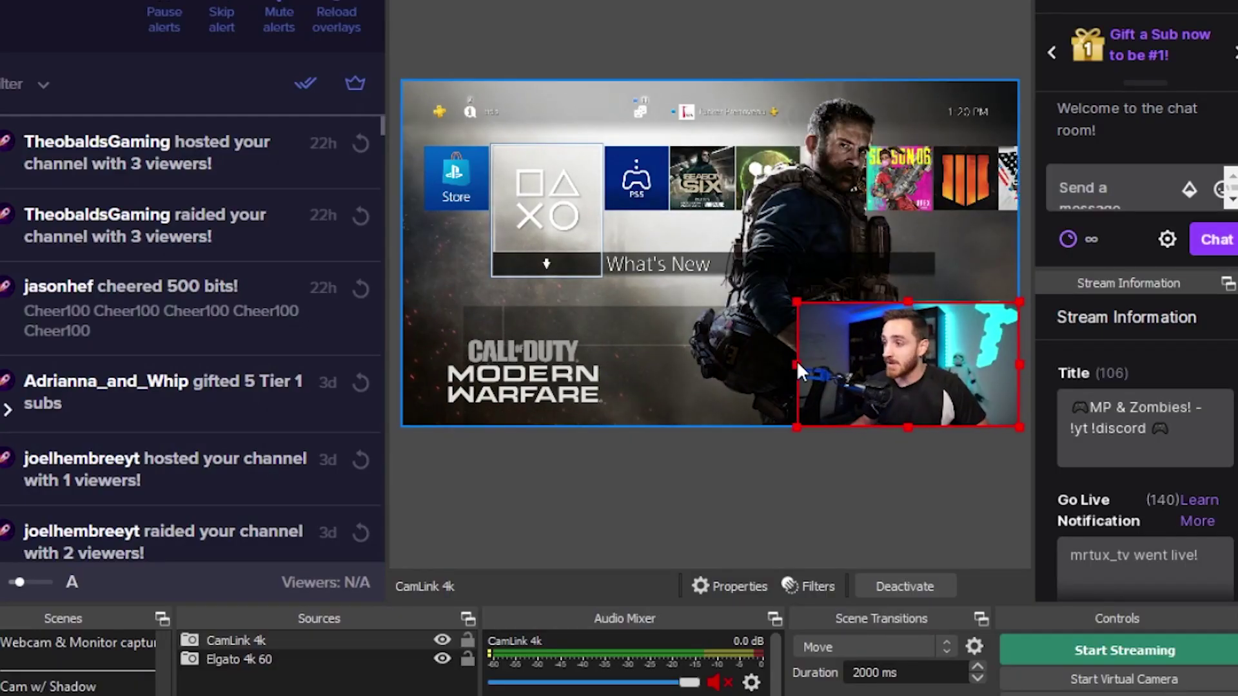
pyautogui.moveTo(997, 456); pyautogui.dragTo(1017, 276)
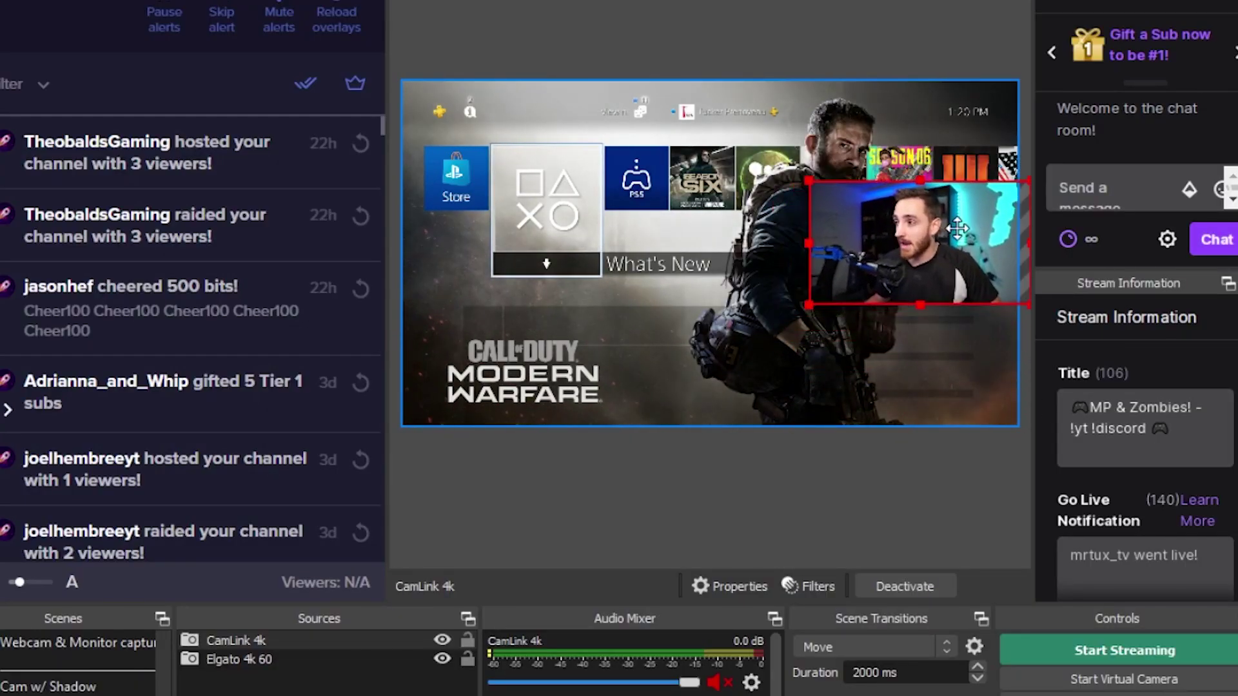
pyautogui.moveTo(956, 226)
pyautogui.mouseDown()
pyautogui.moveTo(930, 203)
pyautogui.moveTo(945, 209)
pyautogui.mouseUp()
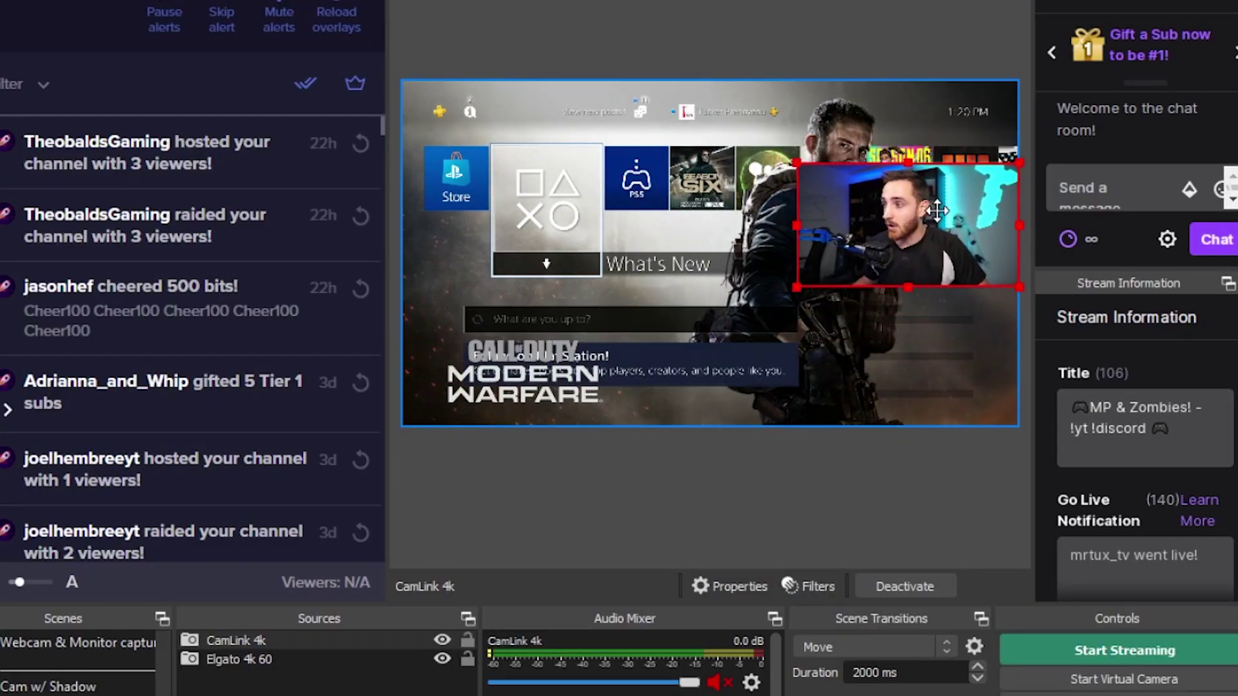
pyautogui.moveTo(806, 159); pyautogui.dragTo(857, 197)
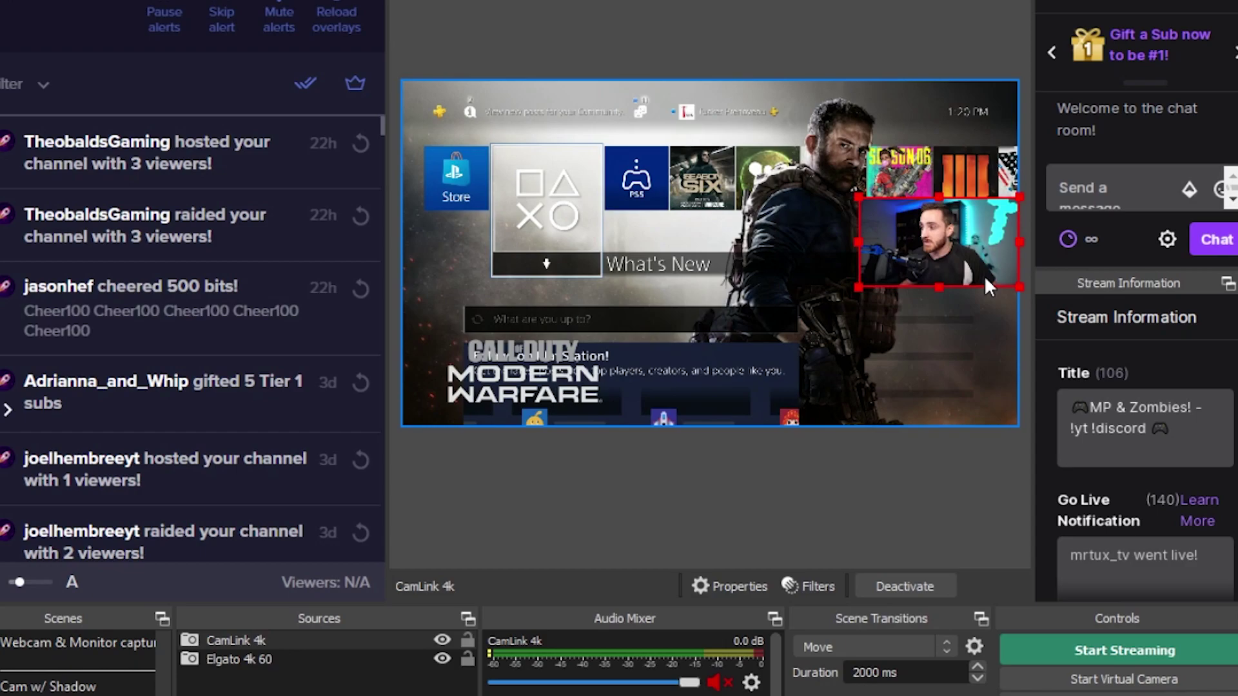
pyautogui.click(864, 369)
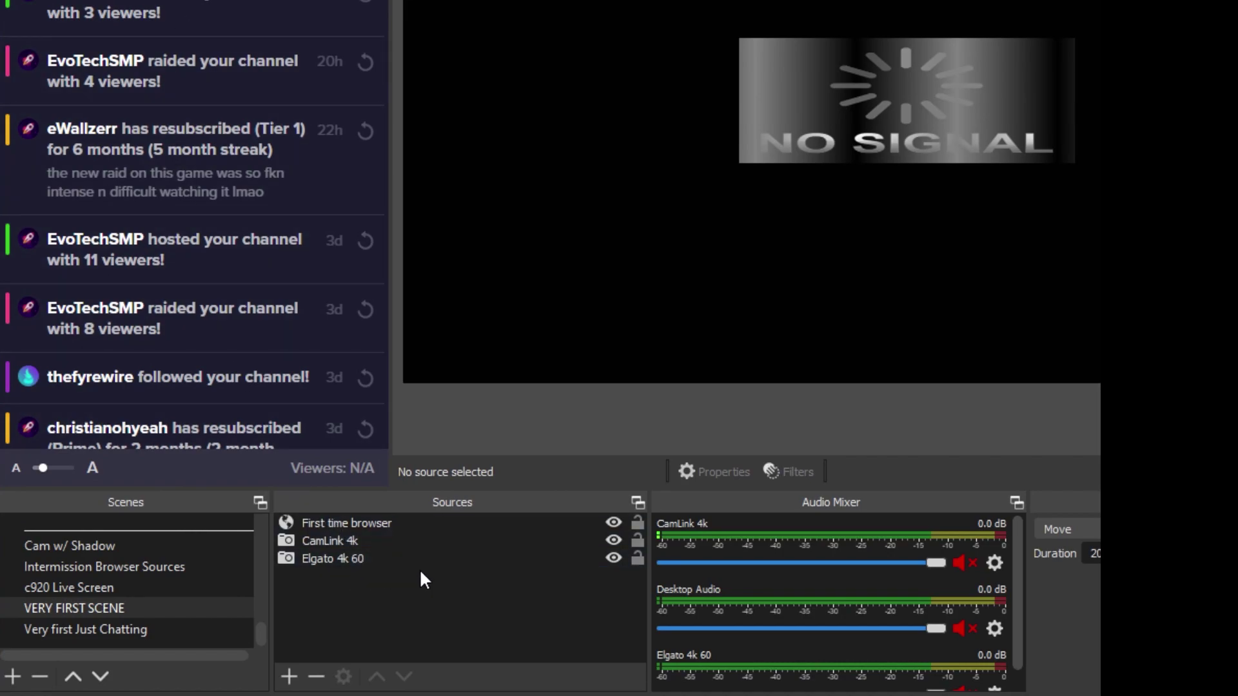
# - Hide the NO SIGNAL Elgato 4k 60 feed and bring up the source type list
pyautogui.click(613, 559)
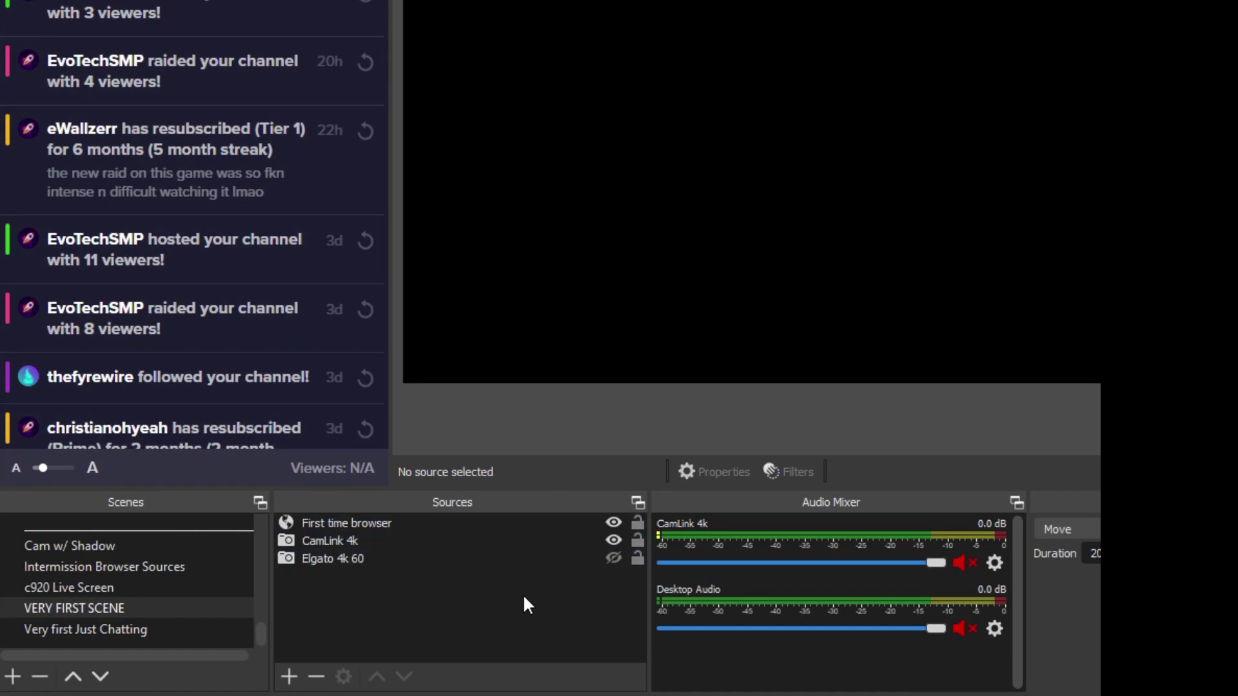
pyautogui.click(288, 676)
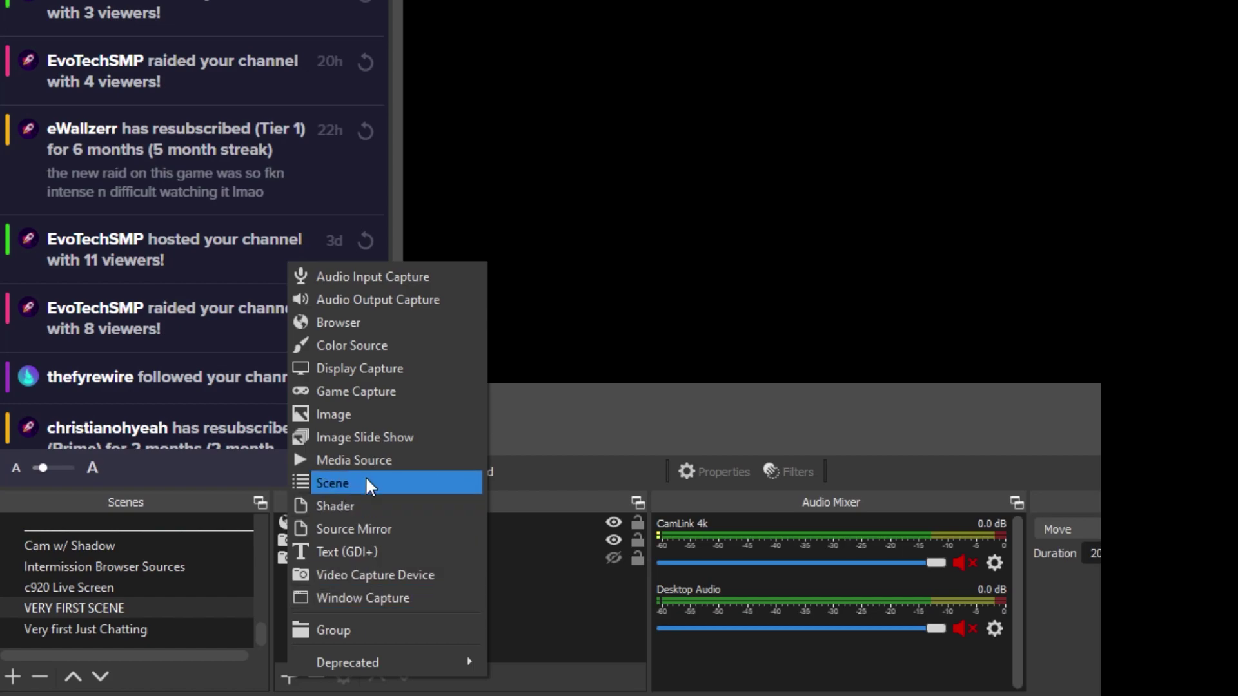
# - Add the existing Among Us game capture to the scene
pyautogui.click(387, 392)
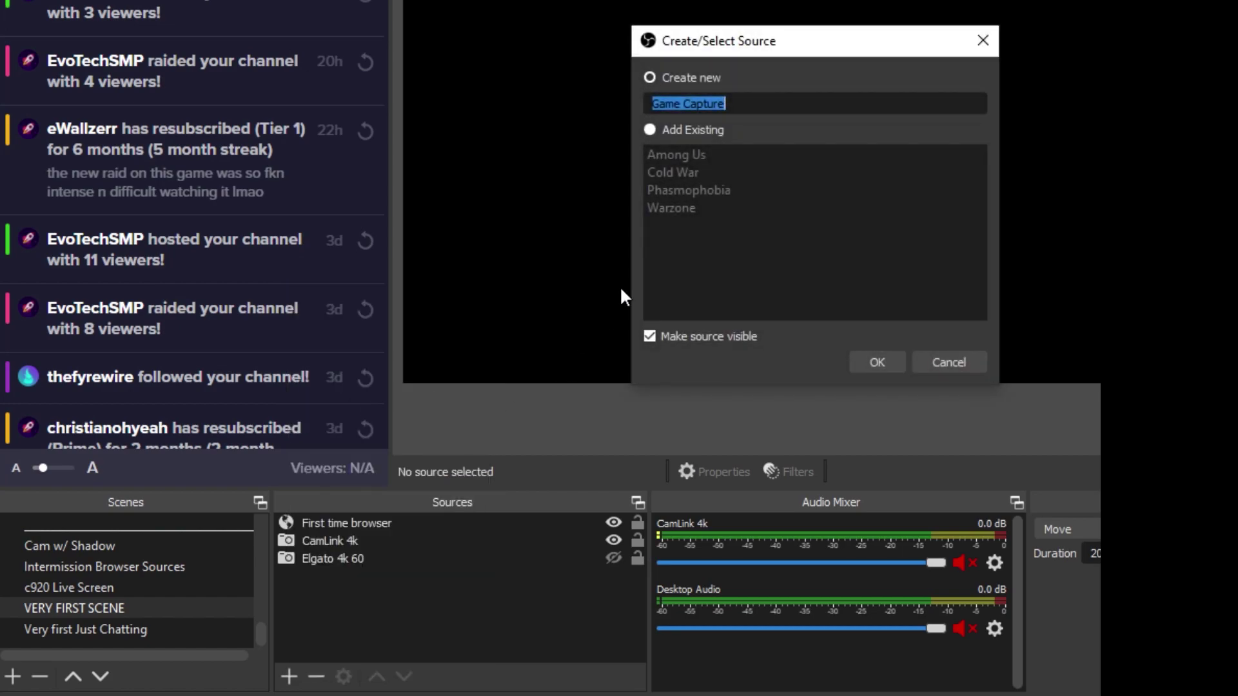
pyautogui.click(687, 130)
pyautogui.click(686, 153)
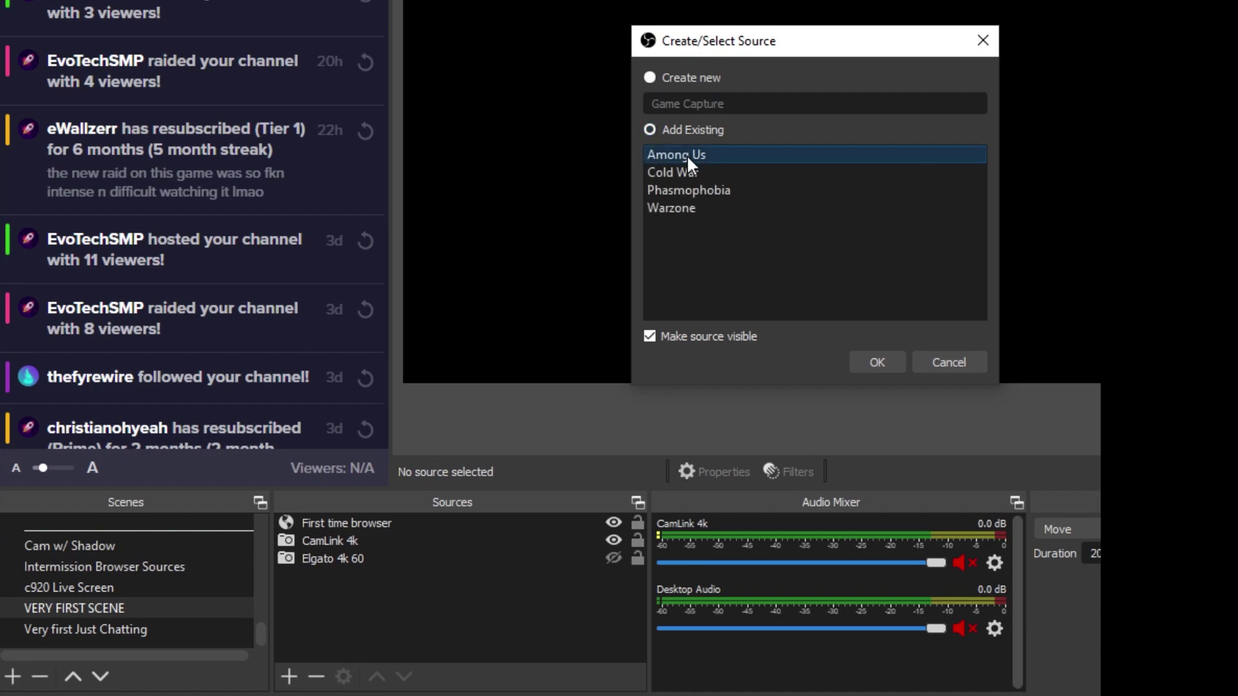
pyautogui.click(860, 366)
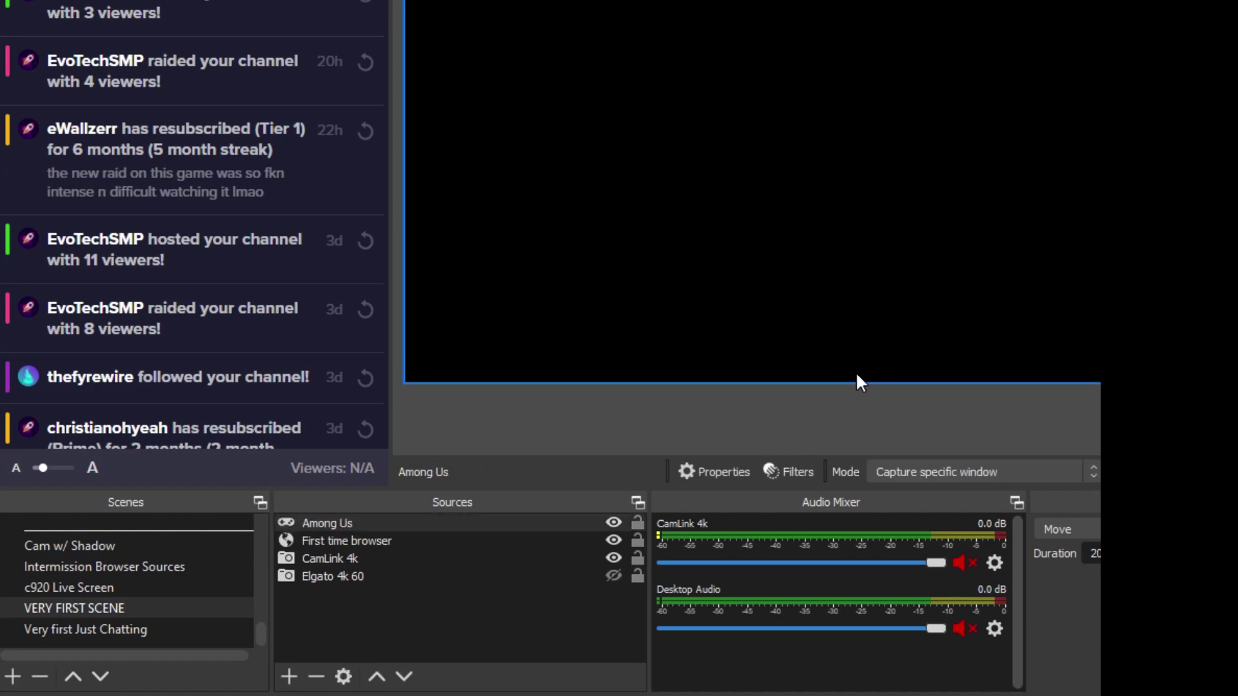
# - Set the Among Us capture mode to Capture specific window, targeting the Among Us window
pyautogui.doubleClick(337, 521)
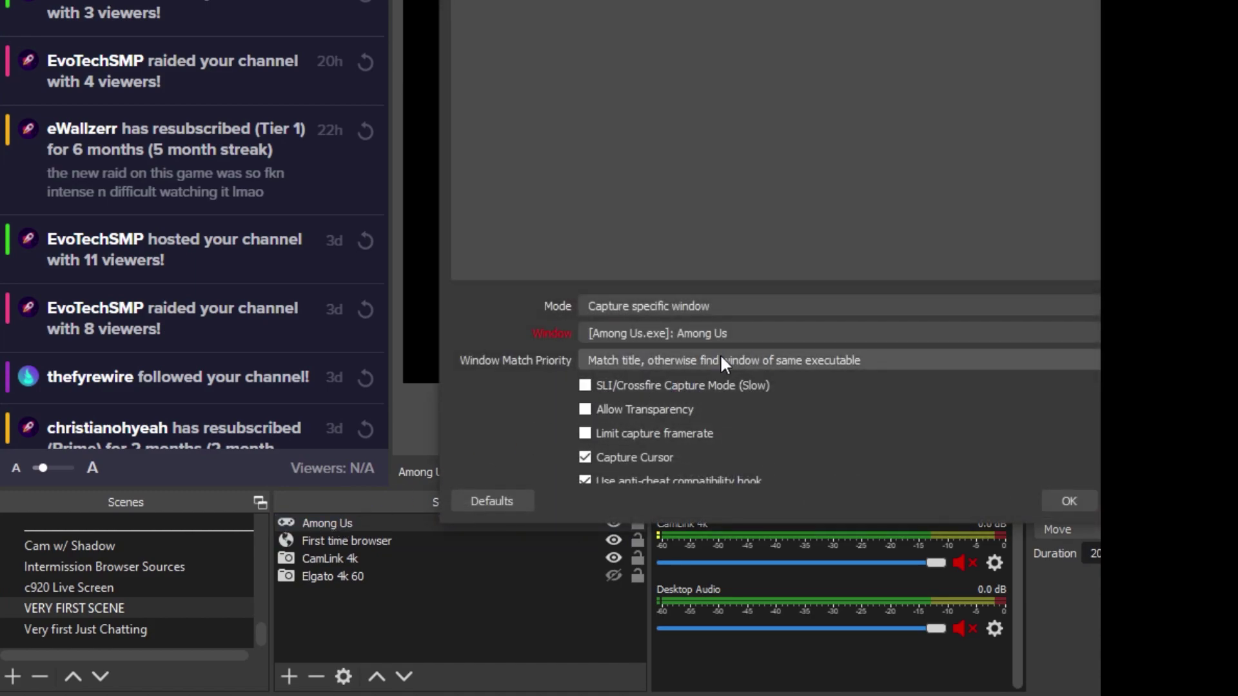
pyautogui.click(677, 307)
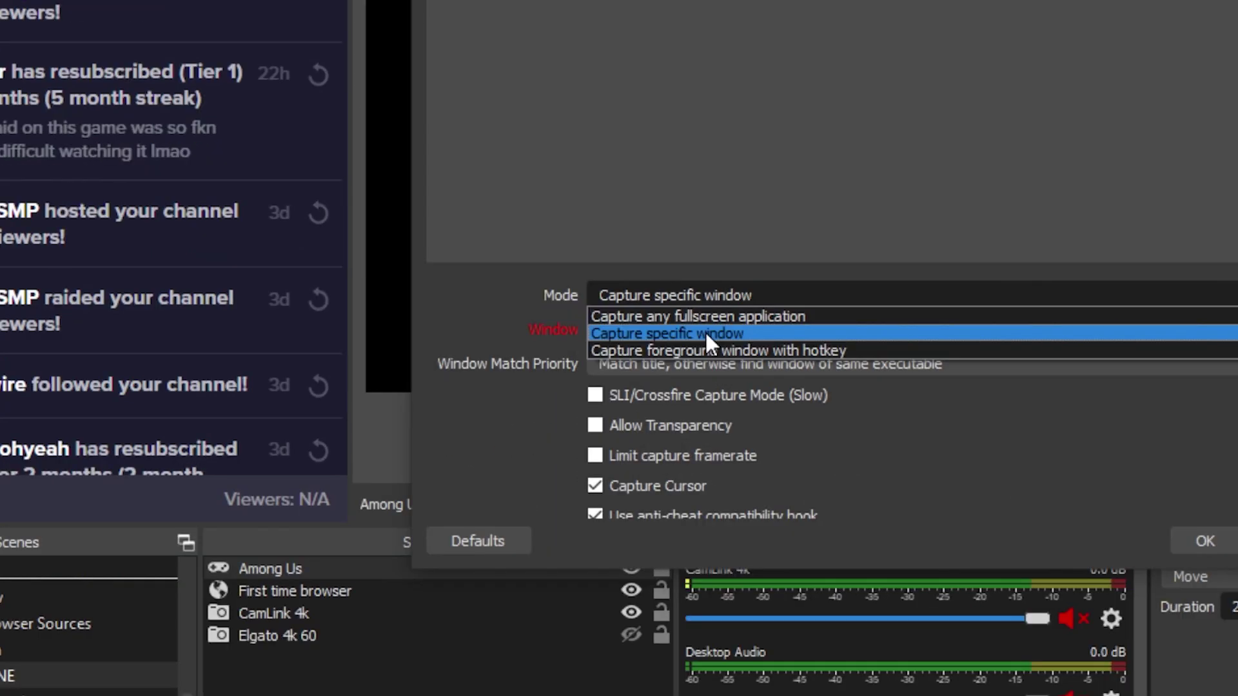
pyautogui.click(715, 316)
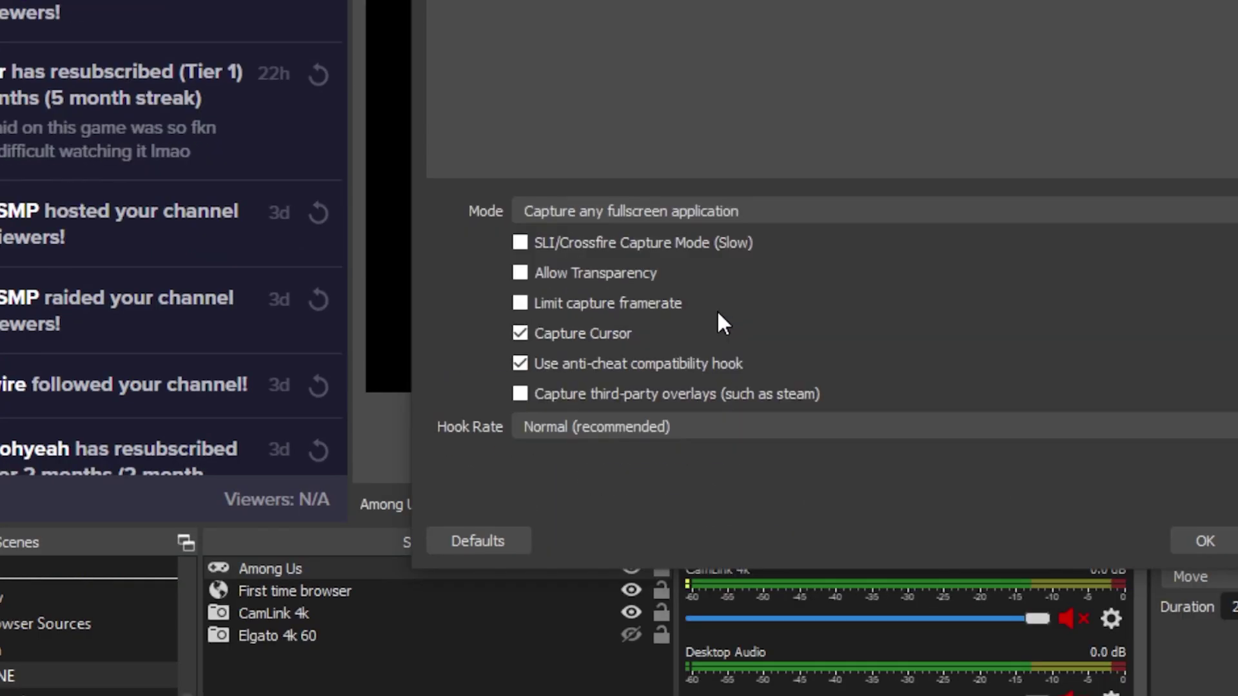
pyautogui.click(752, 214)
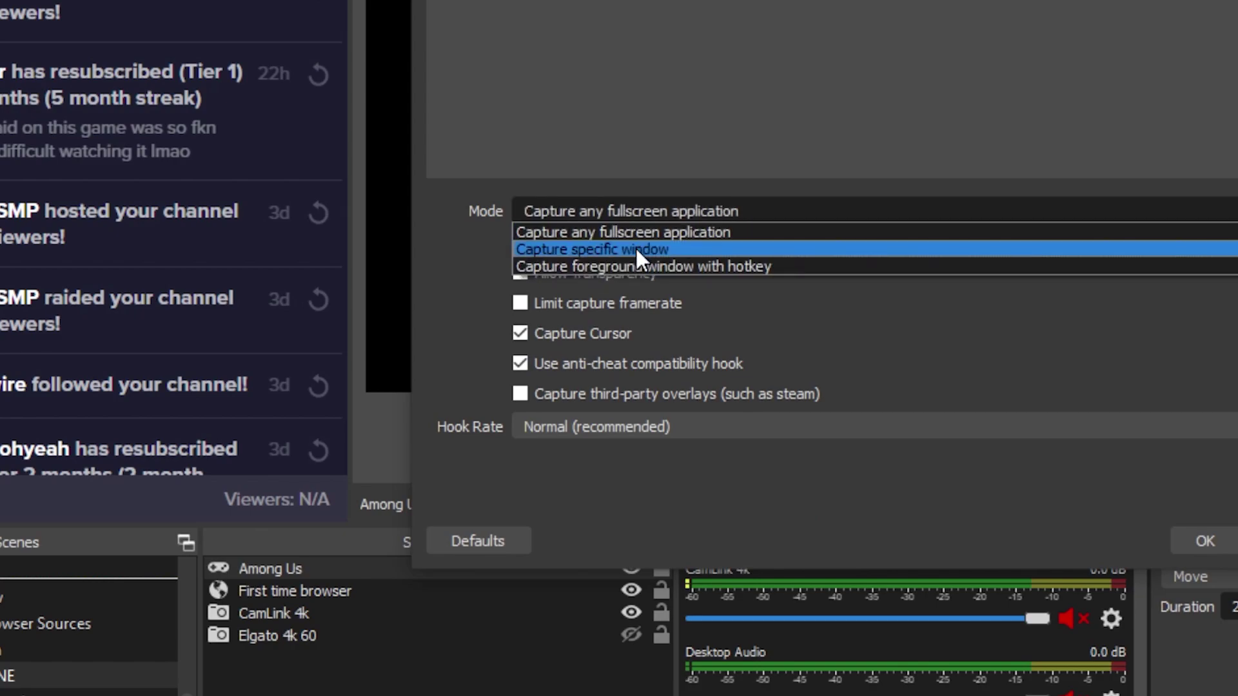
pyautogui.click(634, 251)
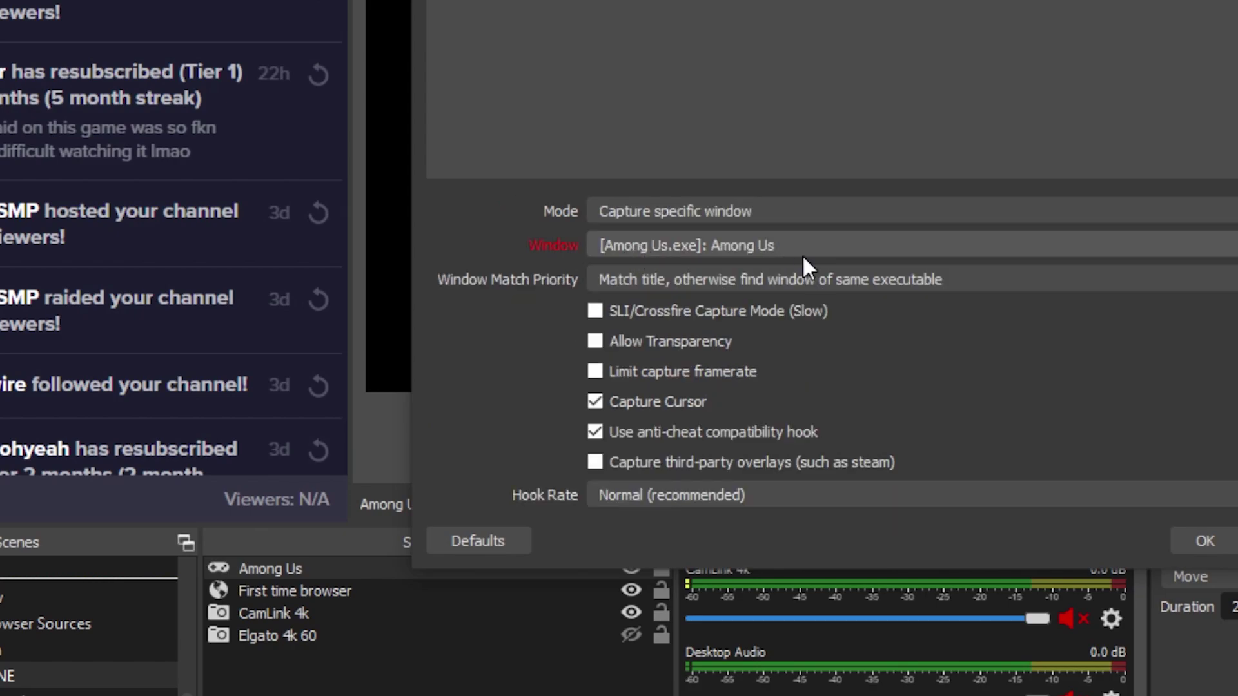
pyautogui.click(878, 246)
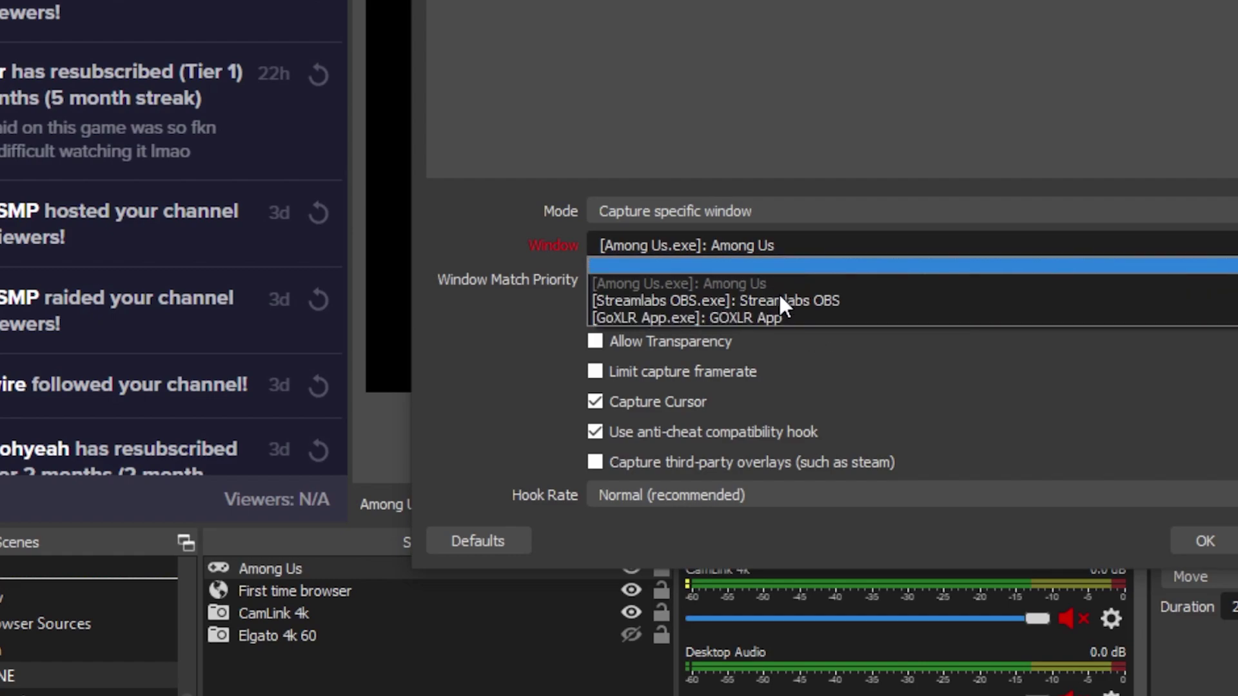
pyautogui.click(802, 239)
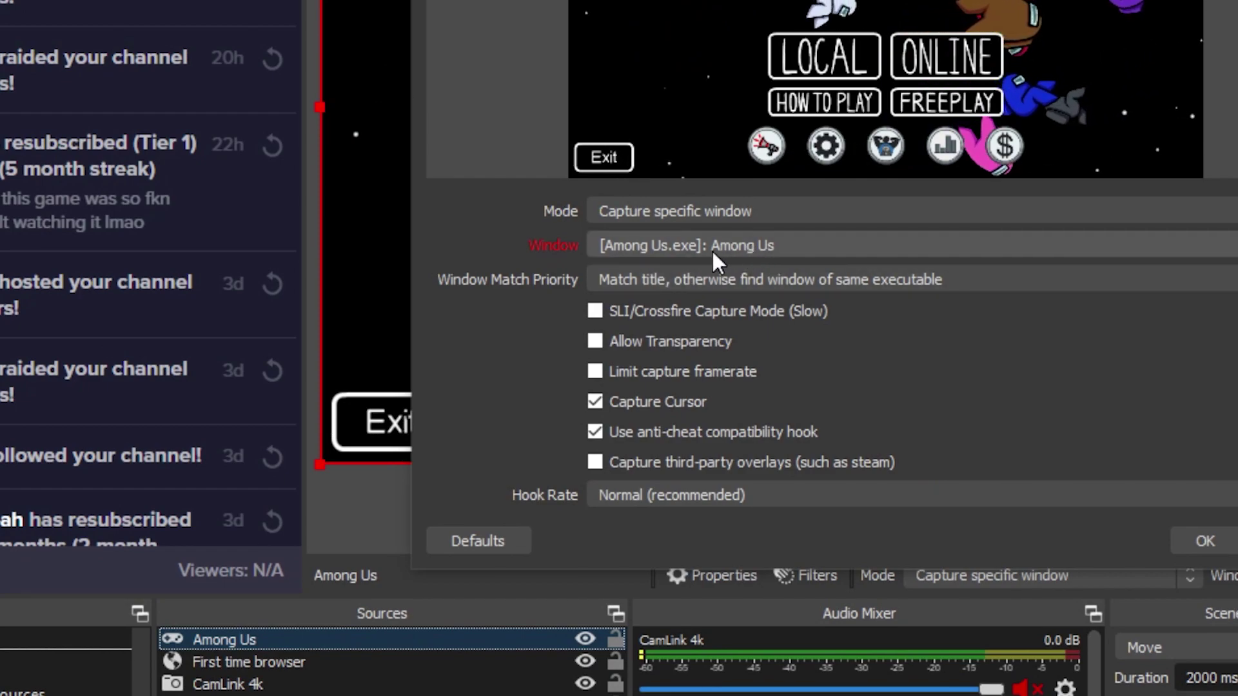
# - Move Among Us to the bottom of Sources and toggle its visibility to compare
pyautogui.press('Return')
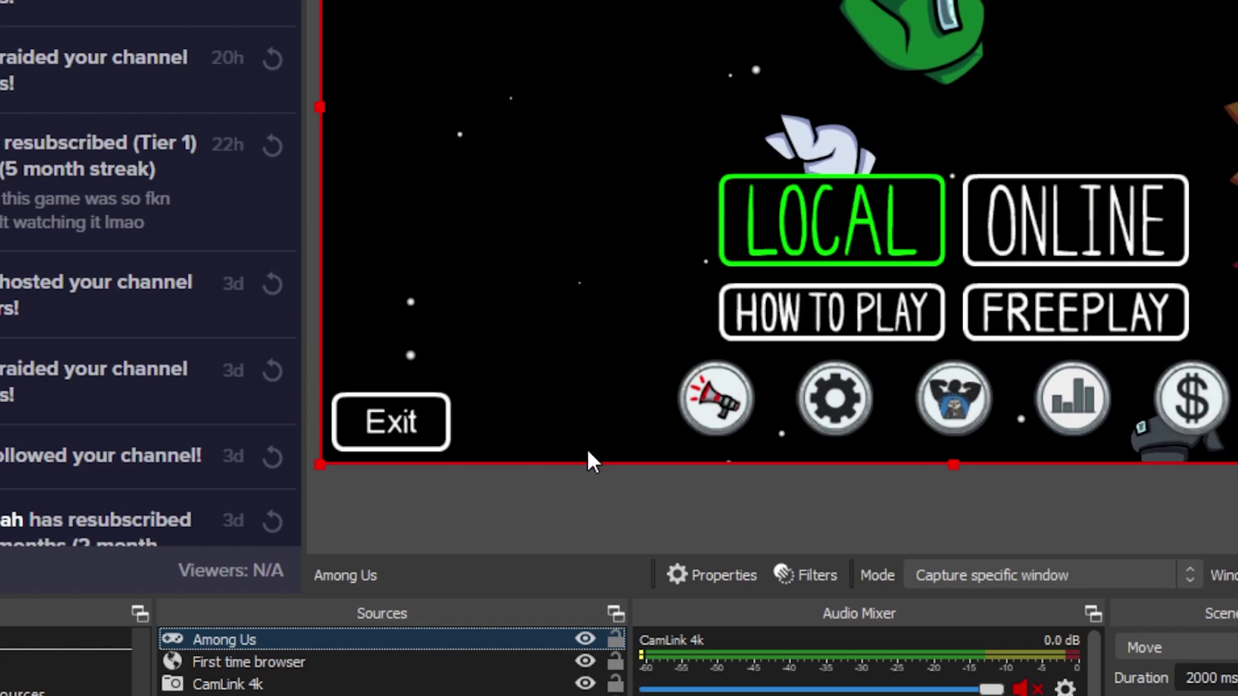
pyautogui.moveTo(234, 642); pyautogui.dragTo(231, 695)
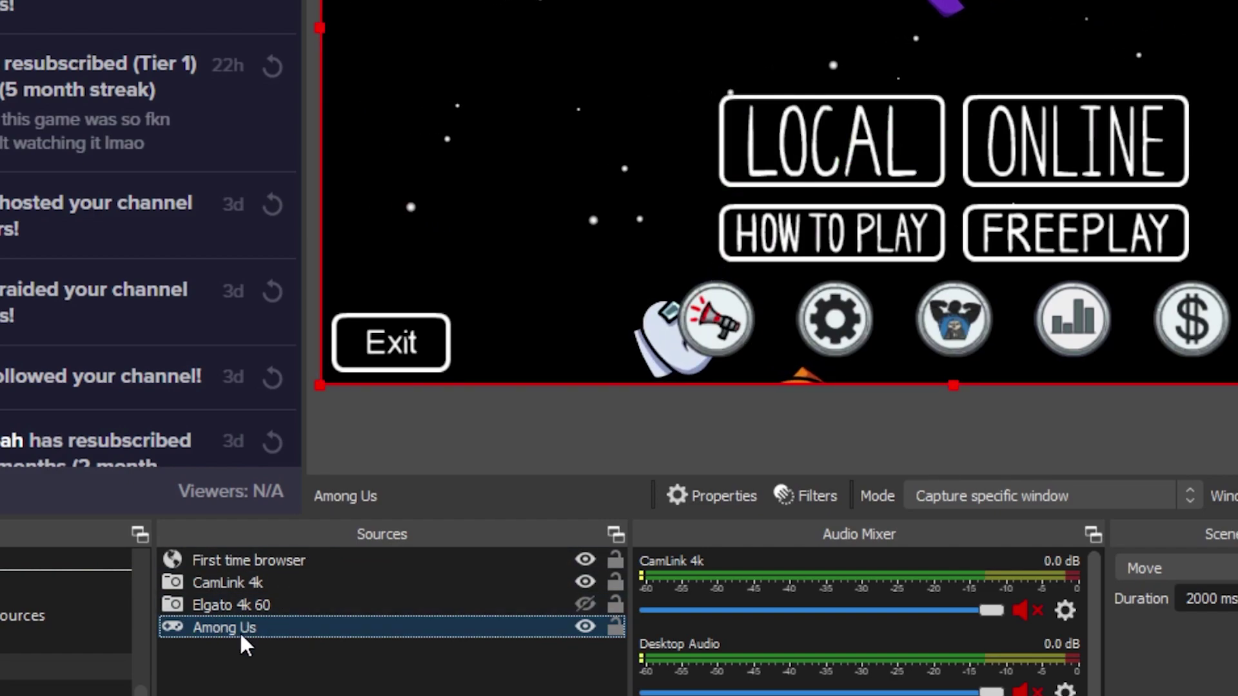
pyautogui.click(586, 627)
pyautogui.click(585, 627)
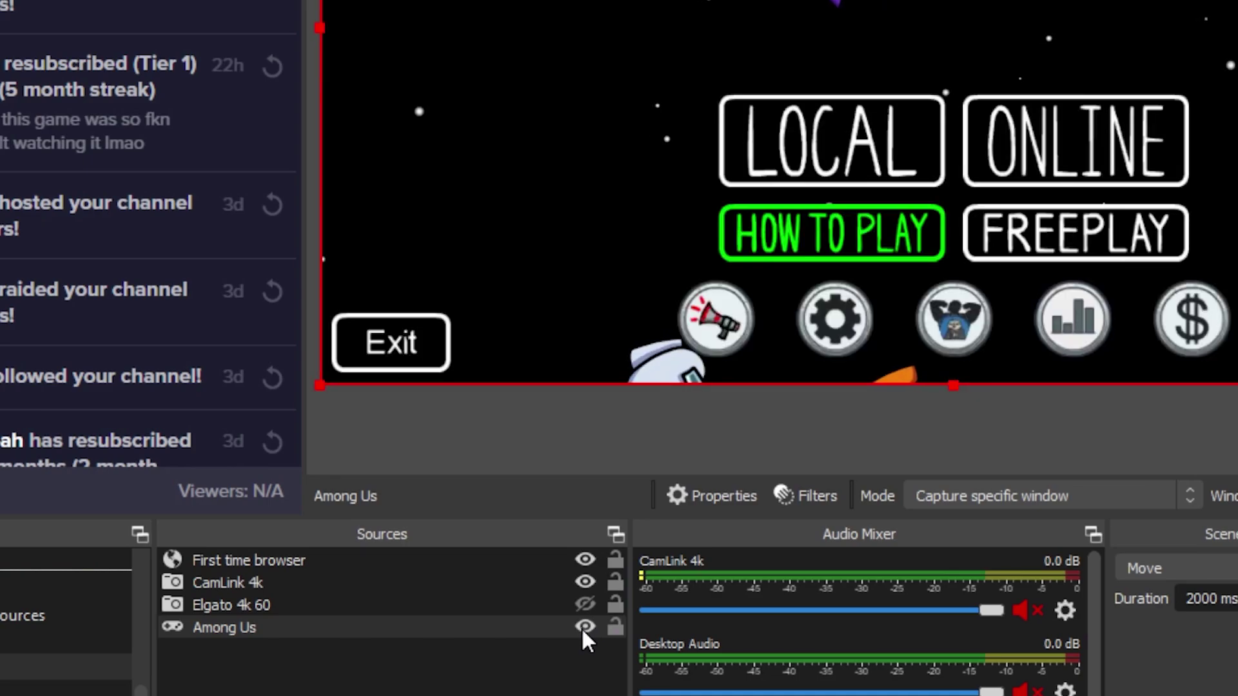
# - Briefly show then re-hide Elgato 4k 60, and delete the Among Us source
pyautogui.click(203, 603)
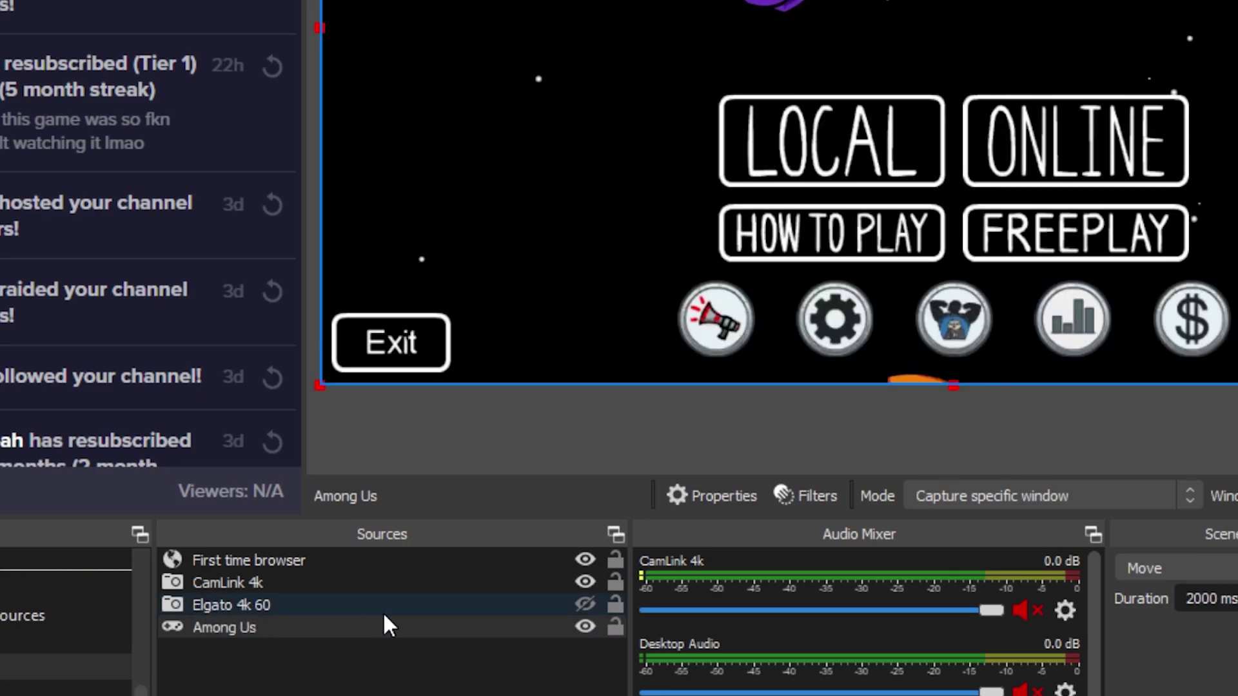
pyautogui.click(583, 603)
pyautogui.click(583, 603)
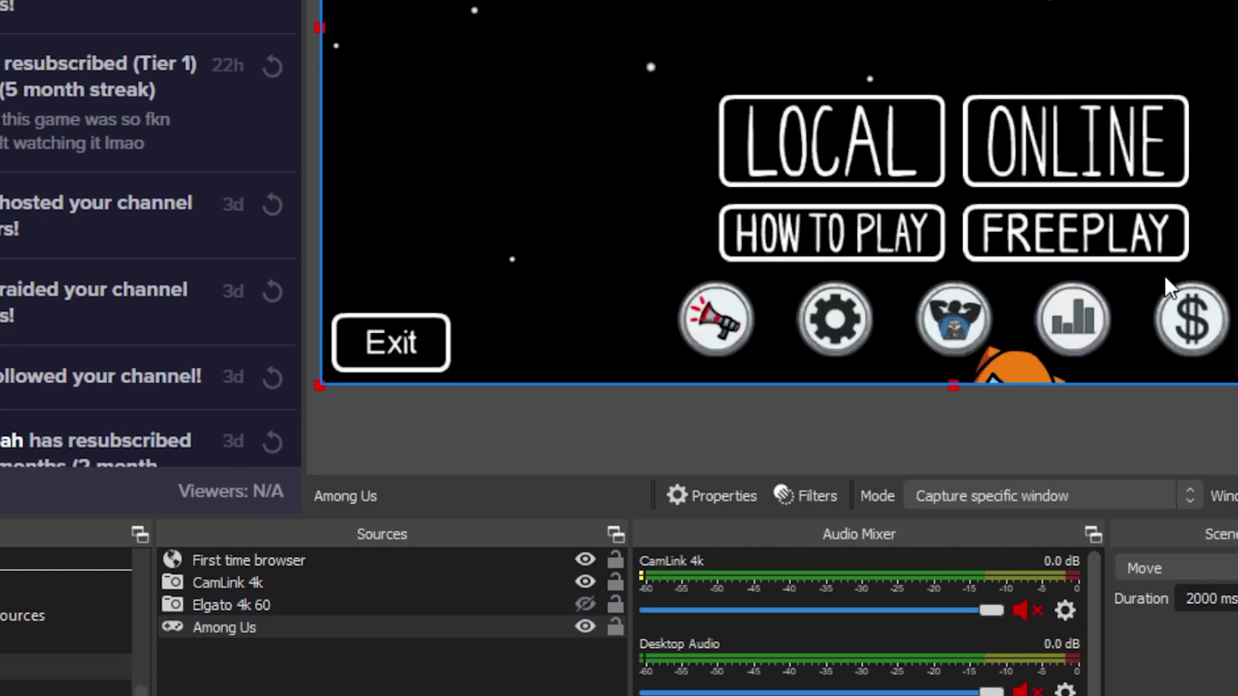
pyautogui.click(221, 623)
pyautogui.press('Delete')
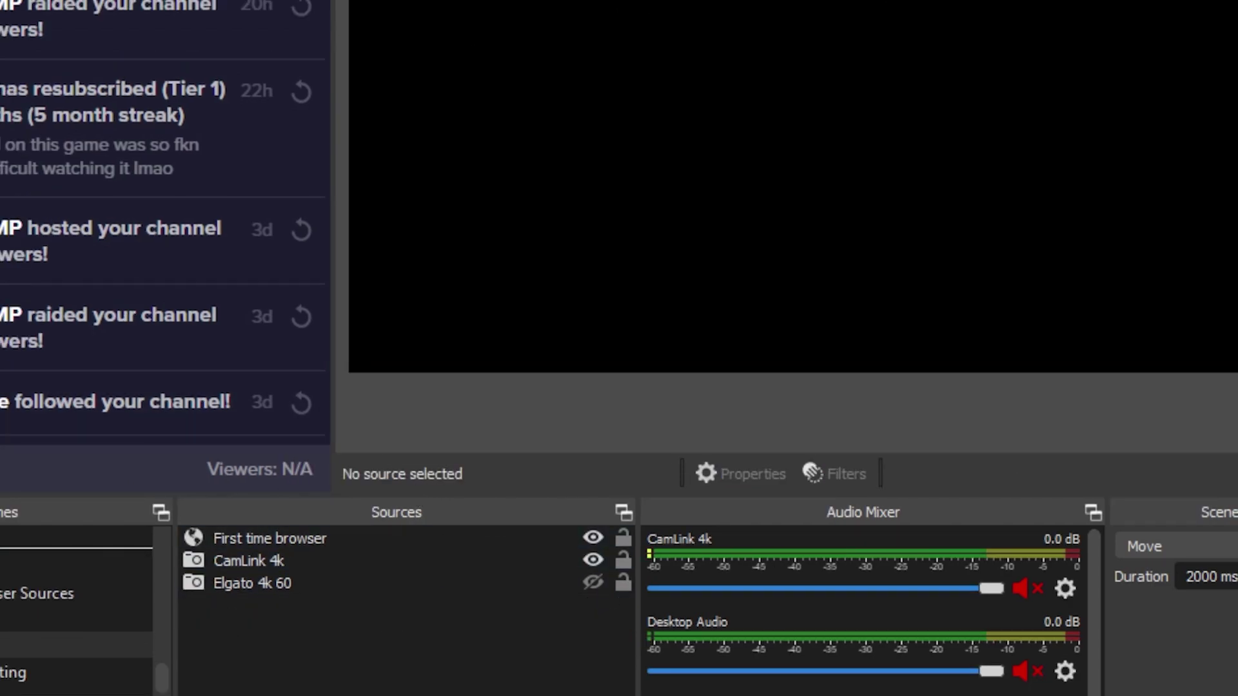
# - Add the existing Destiny 2 window capture as the bottom source and check its destiny2.exe window
pyautogui.click(202, 693)
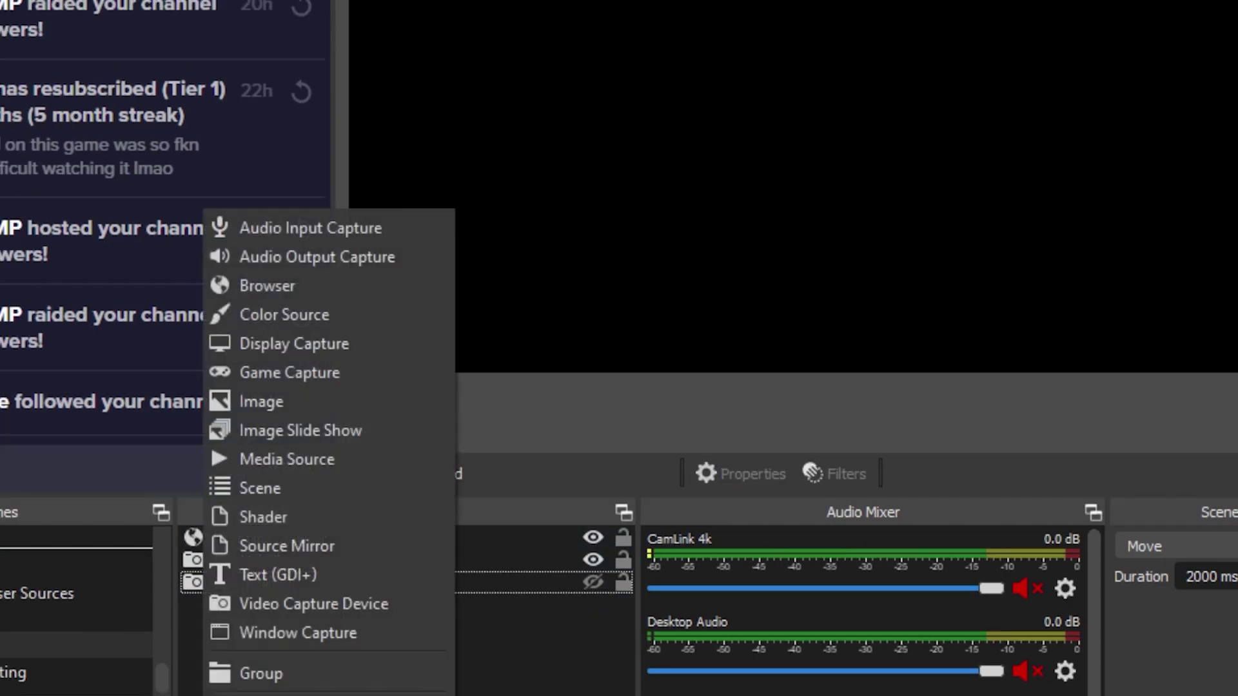
pyautogui.click(272, 633)
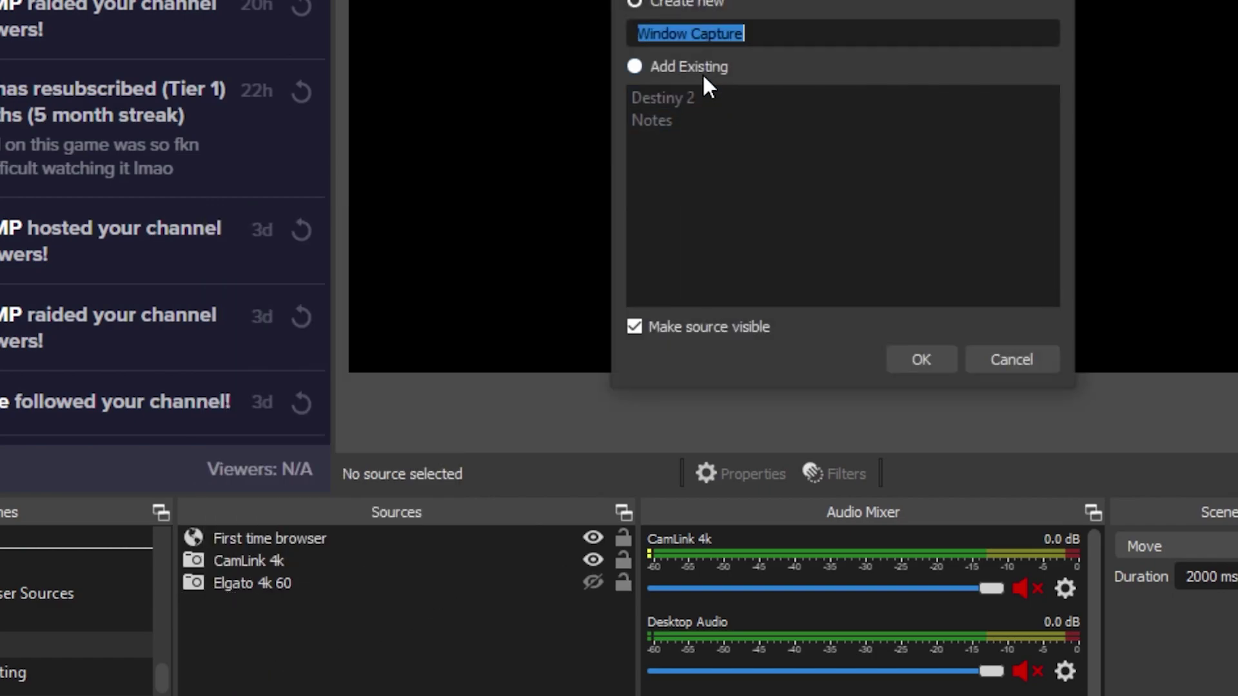
pyautogui.click(920, 359)
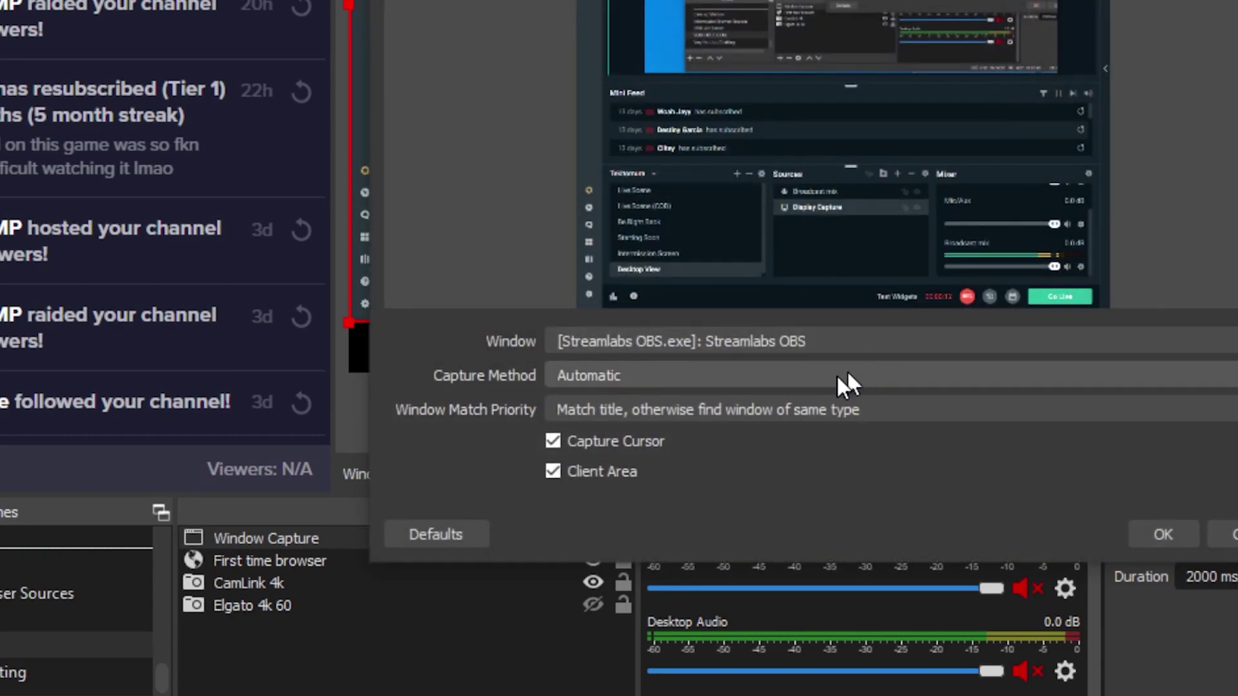
pyautogui.click(793, 342)
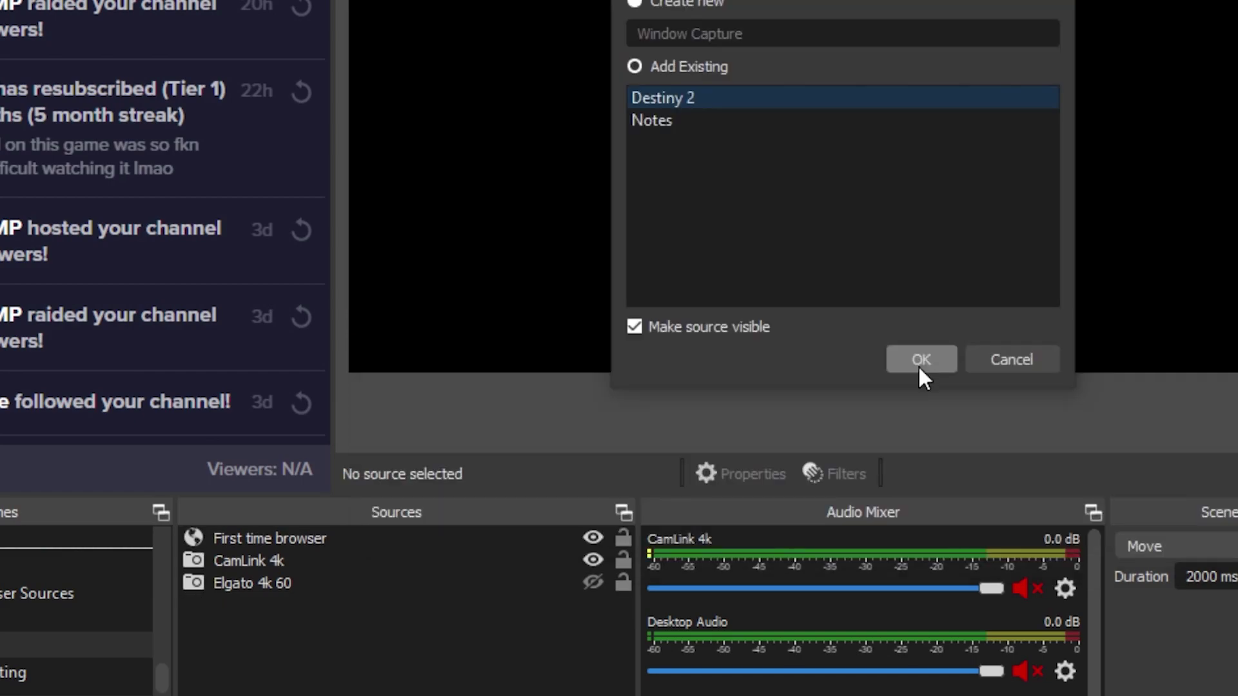
pyautogui.click(923, 361)
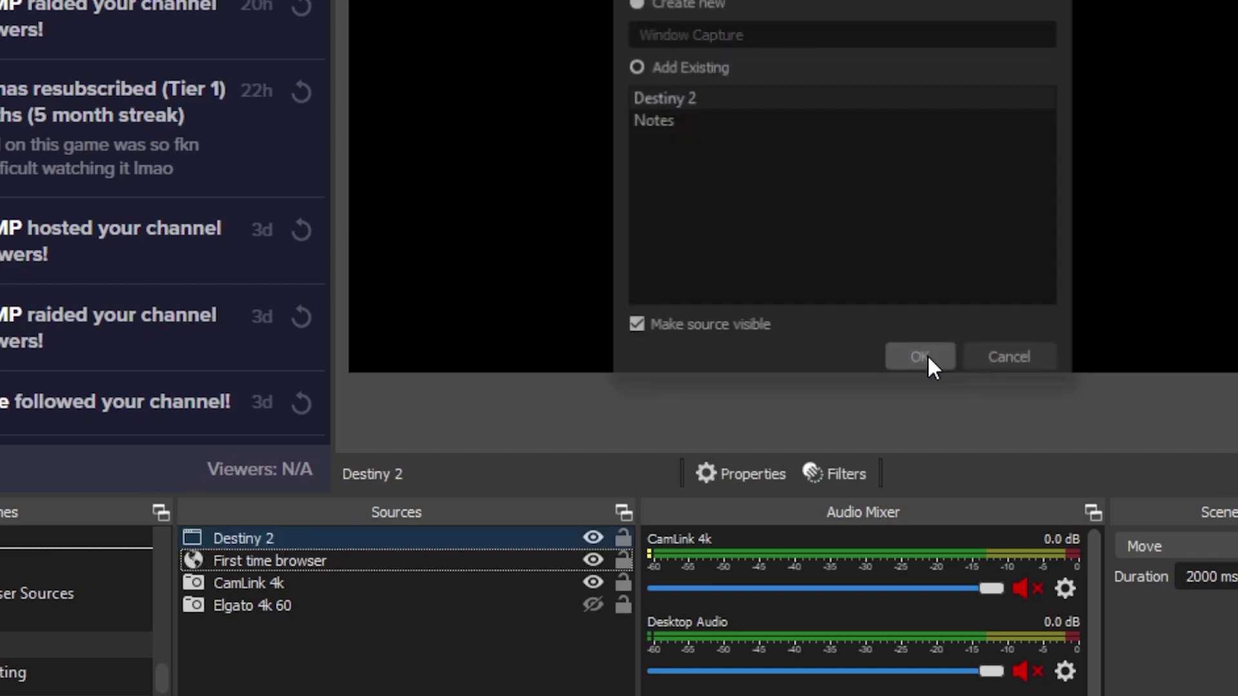
pyautogui.moveTo(268, 540); pyautogui.dragTo(272, 616)
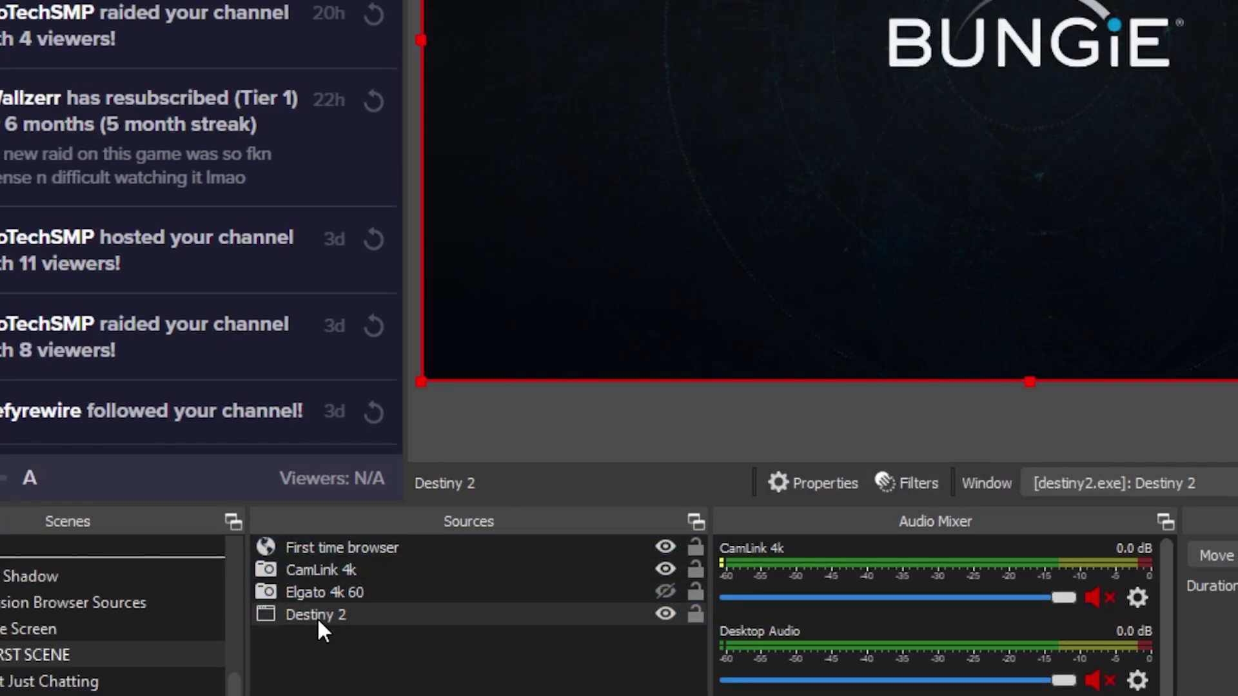
pyautogui.doubleClick(308, 617)
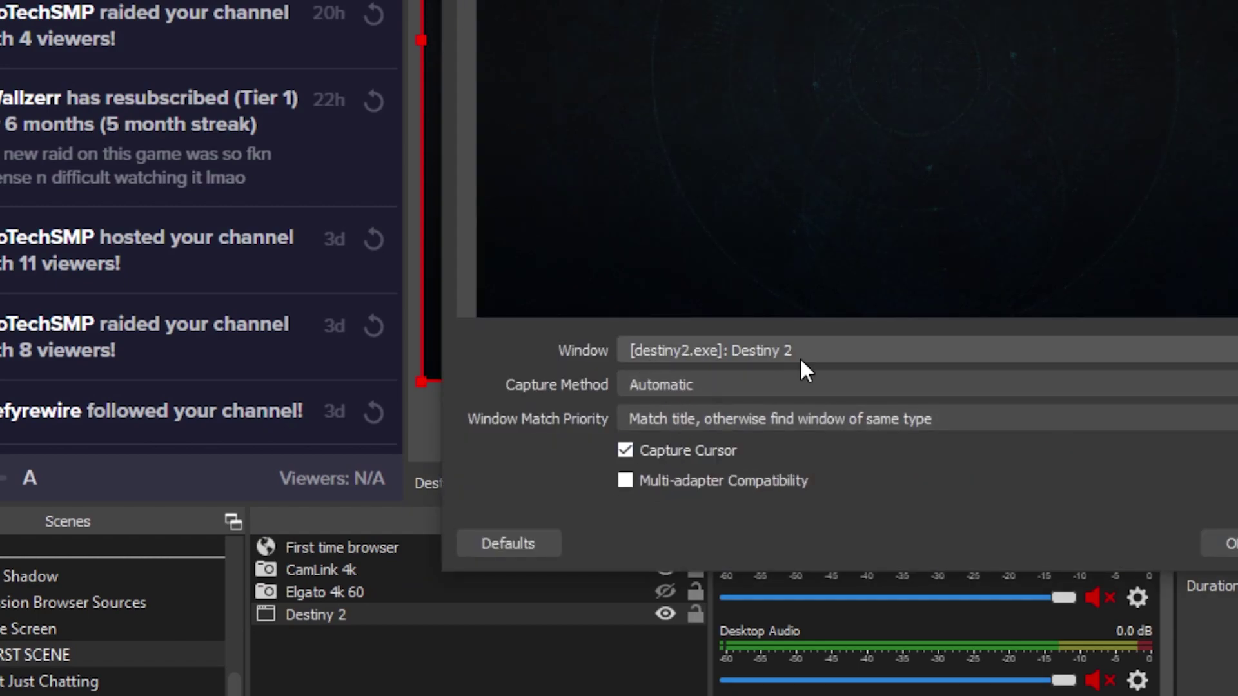
pyautogui.click(877, 350)
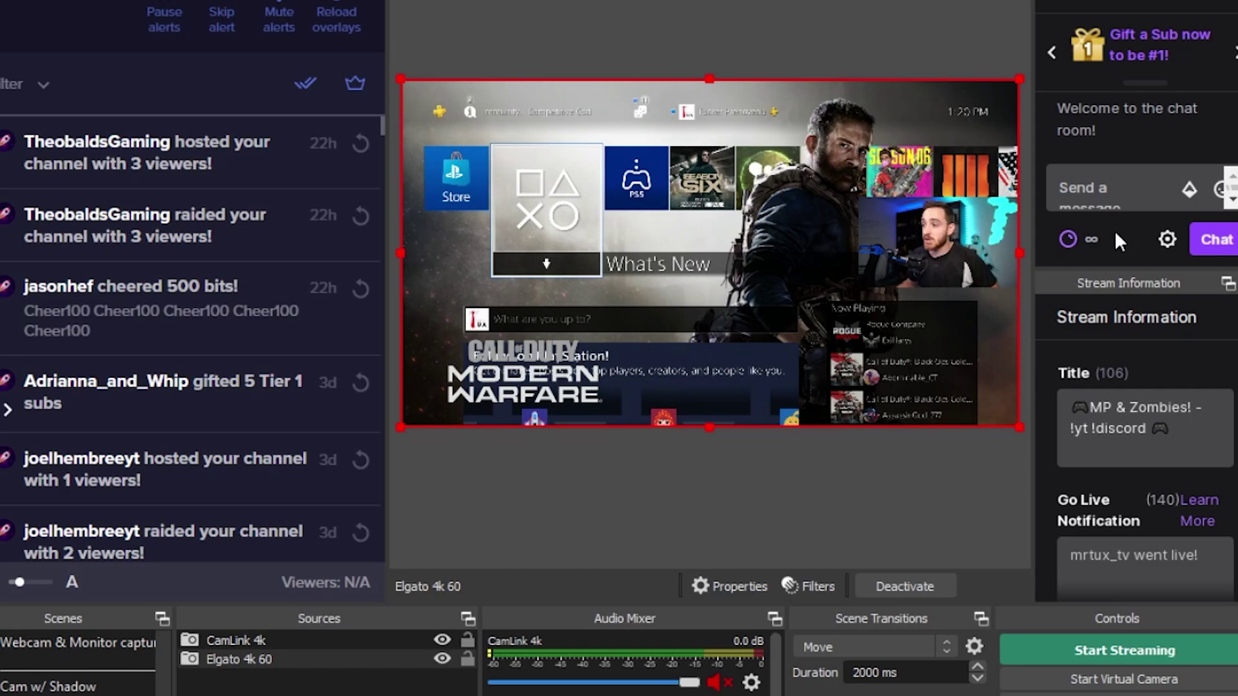
# - Create a new scene holding the existing CamLink 4k camera as its only source
pyautogui.click(14, 653)
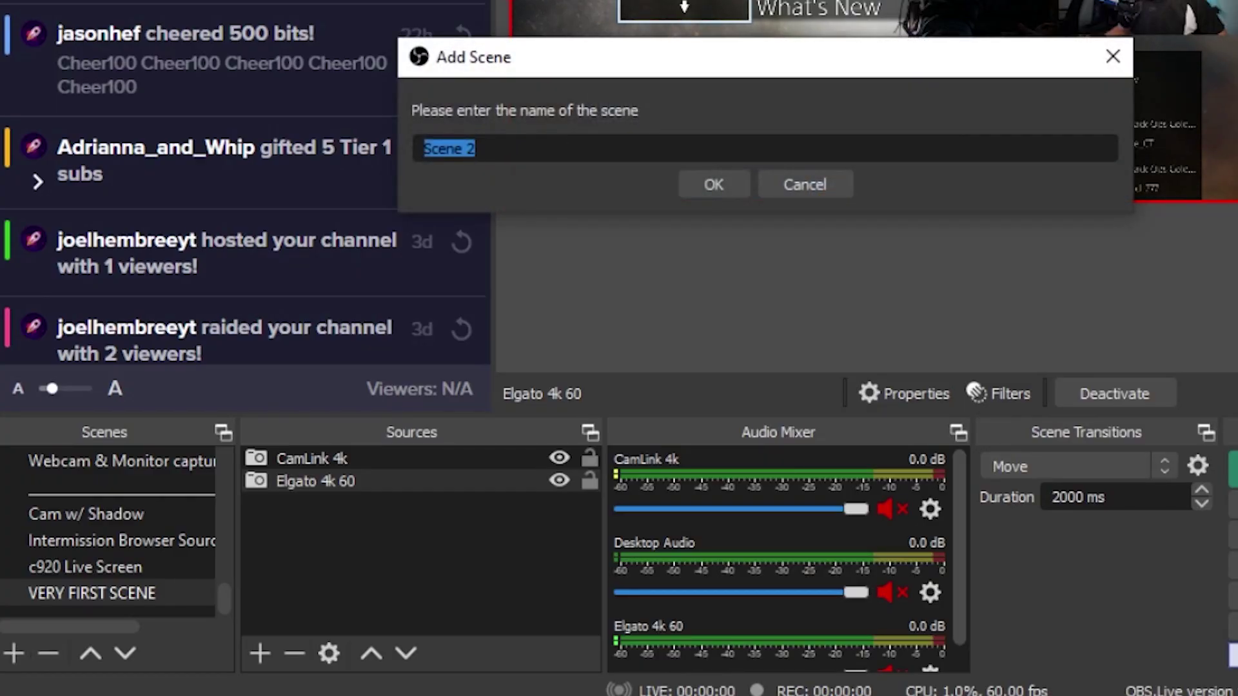
pyautogui.press('BackSpace')
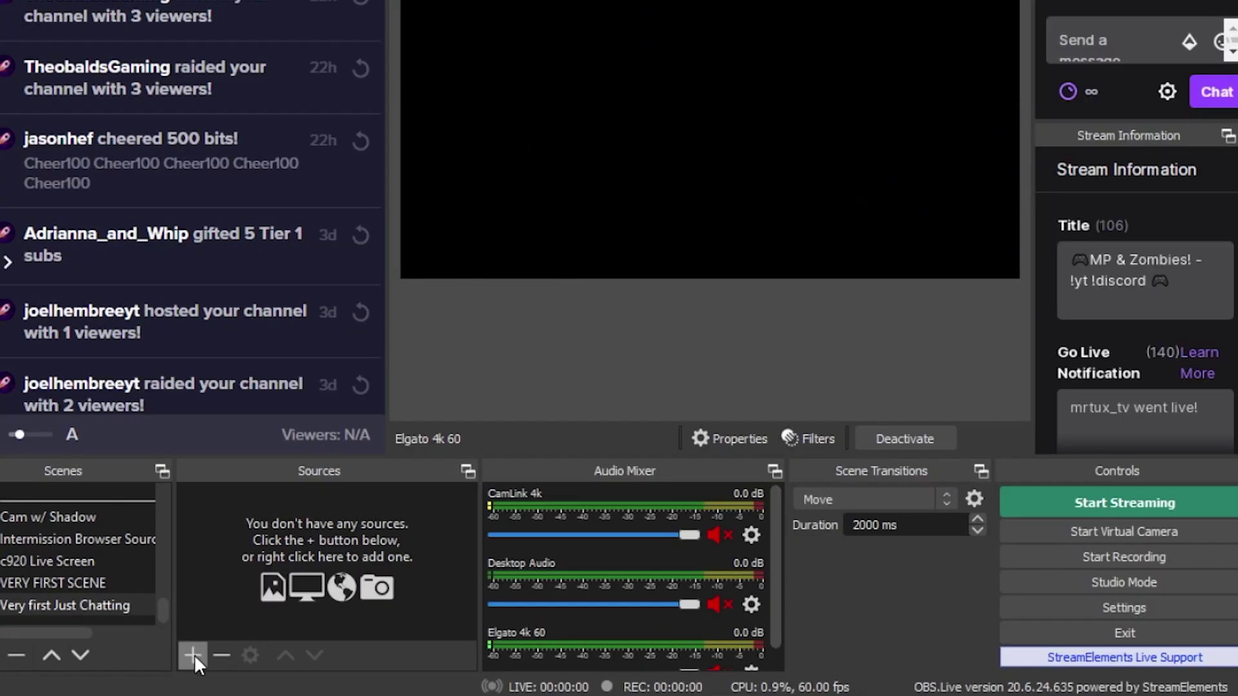
pyautogui.click(193, 655)
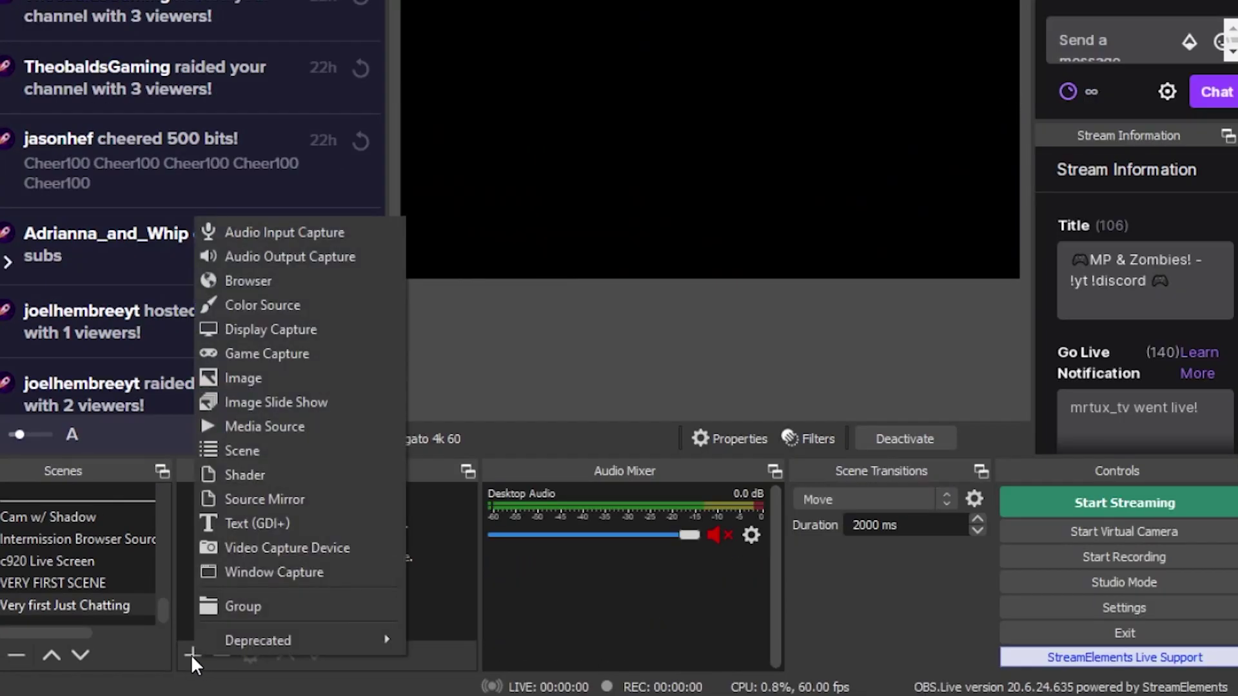
pyautogui.click(257, 546)
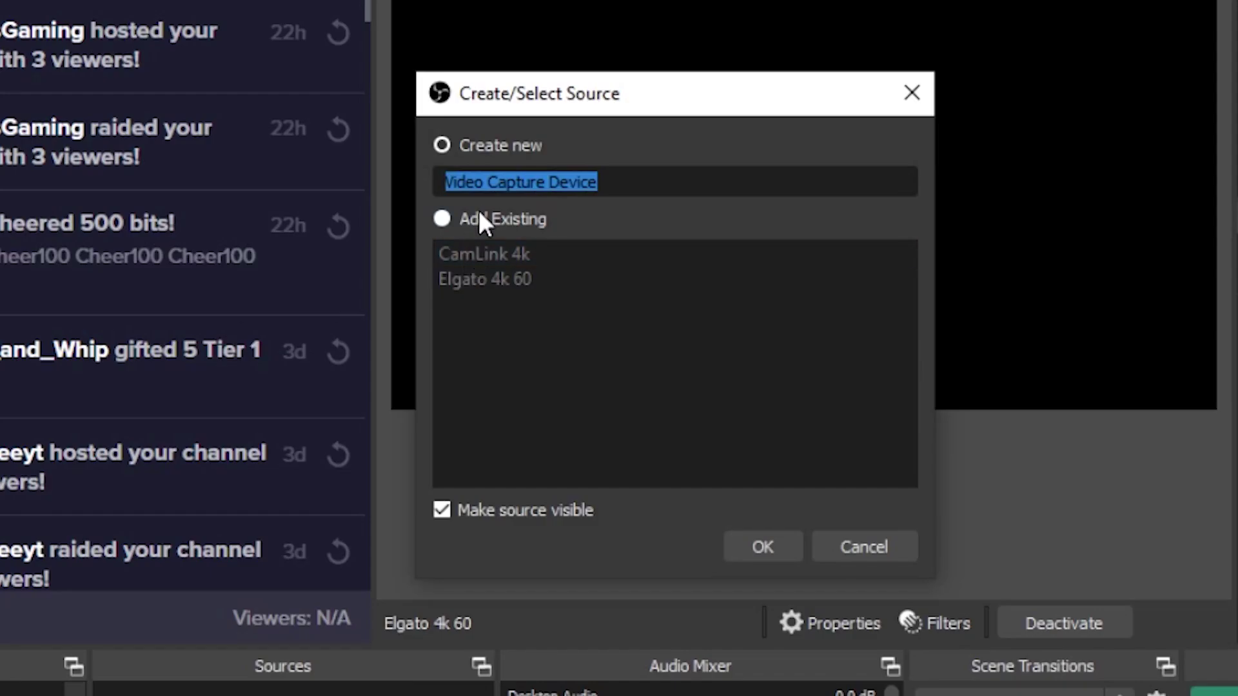
pyautogui.click(475, 133)
pyautogui.click(700, 387)
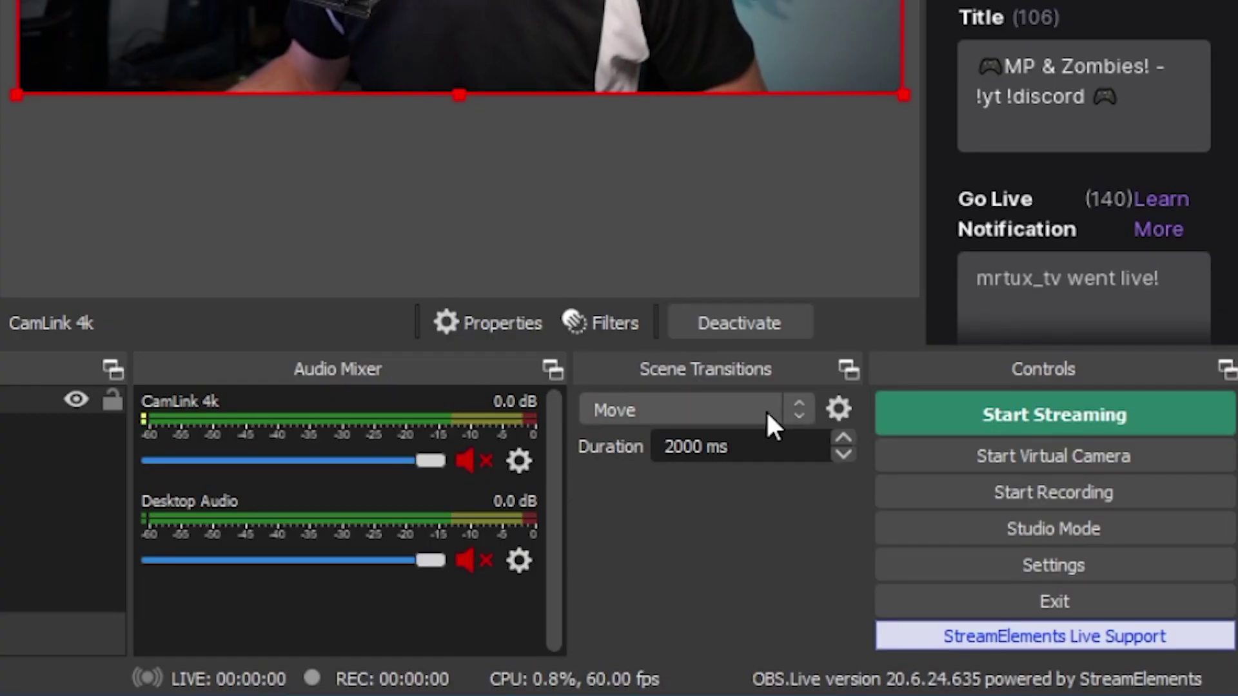
# - Review the scene transition options, keeping Move selected
pyautogui.click(957, 655)
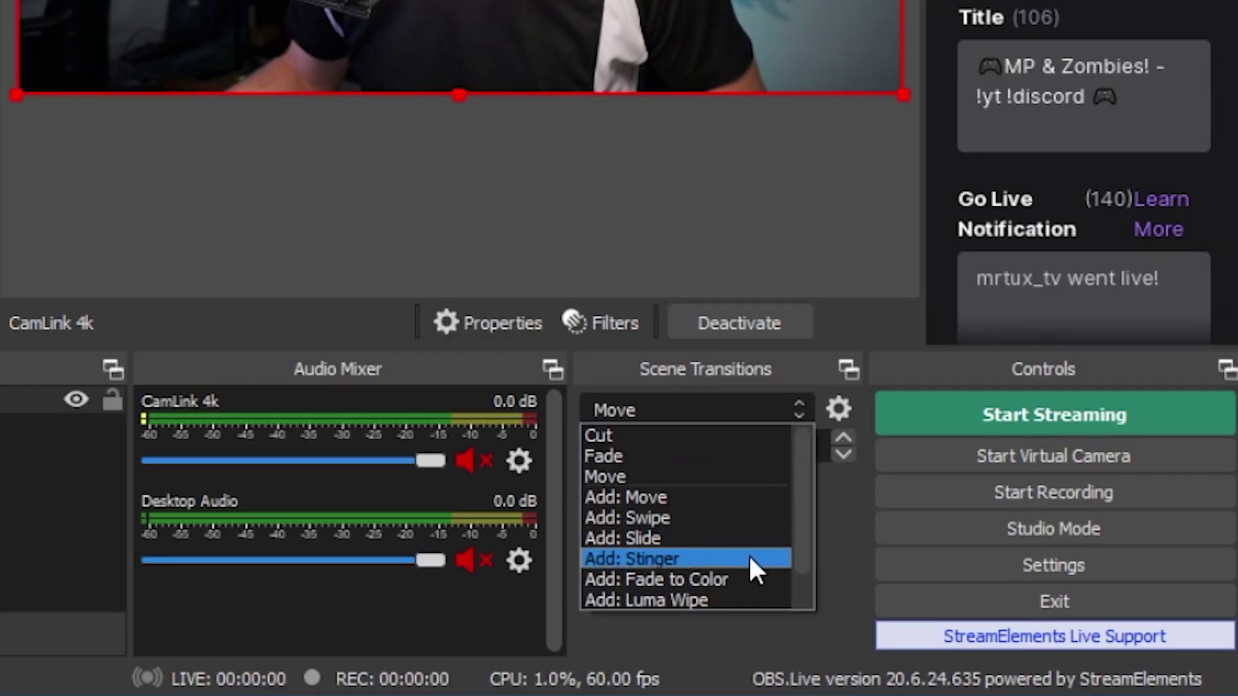
pyautogui.scroll(-1, 735, 528)
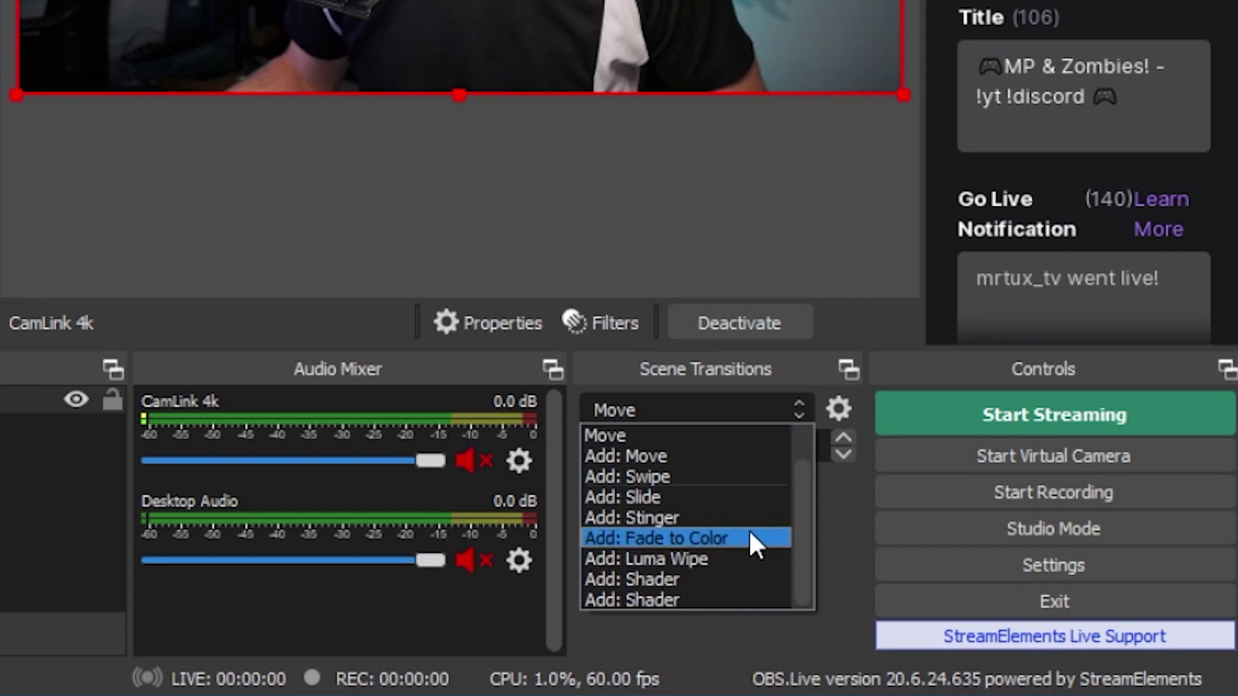
pyautogui.scroll(1, 664, 496)
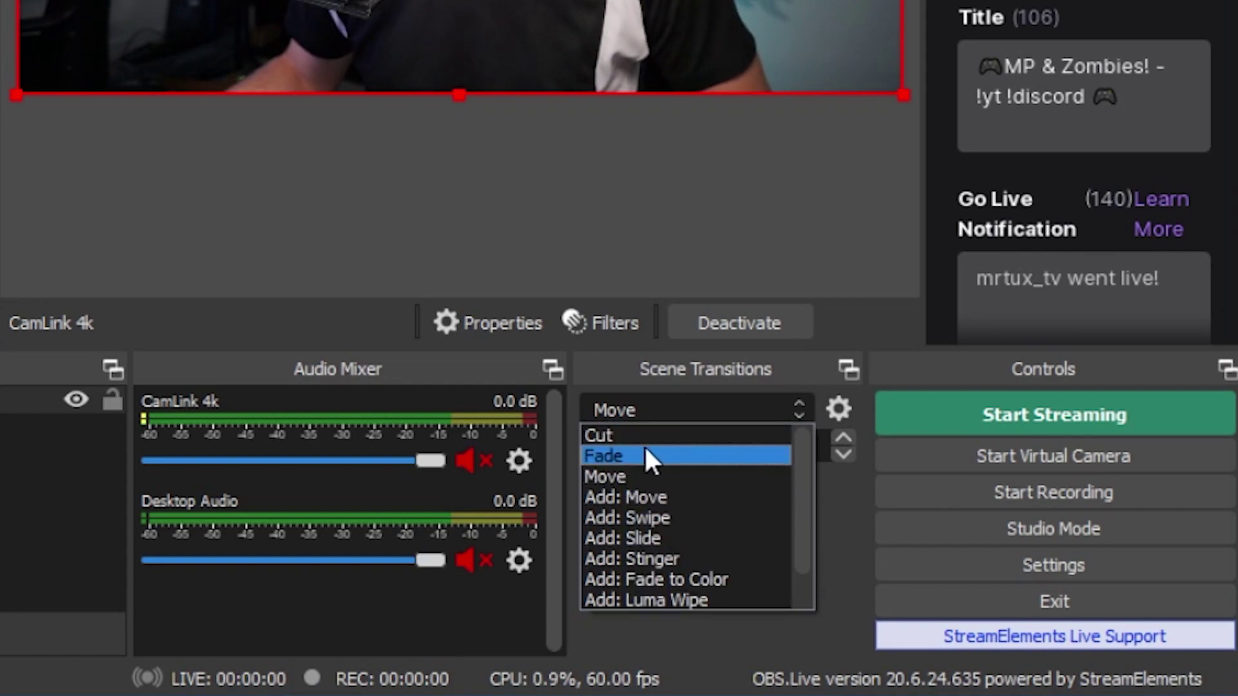
pyautogui.click(799, 410)
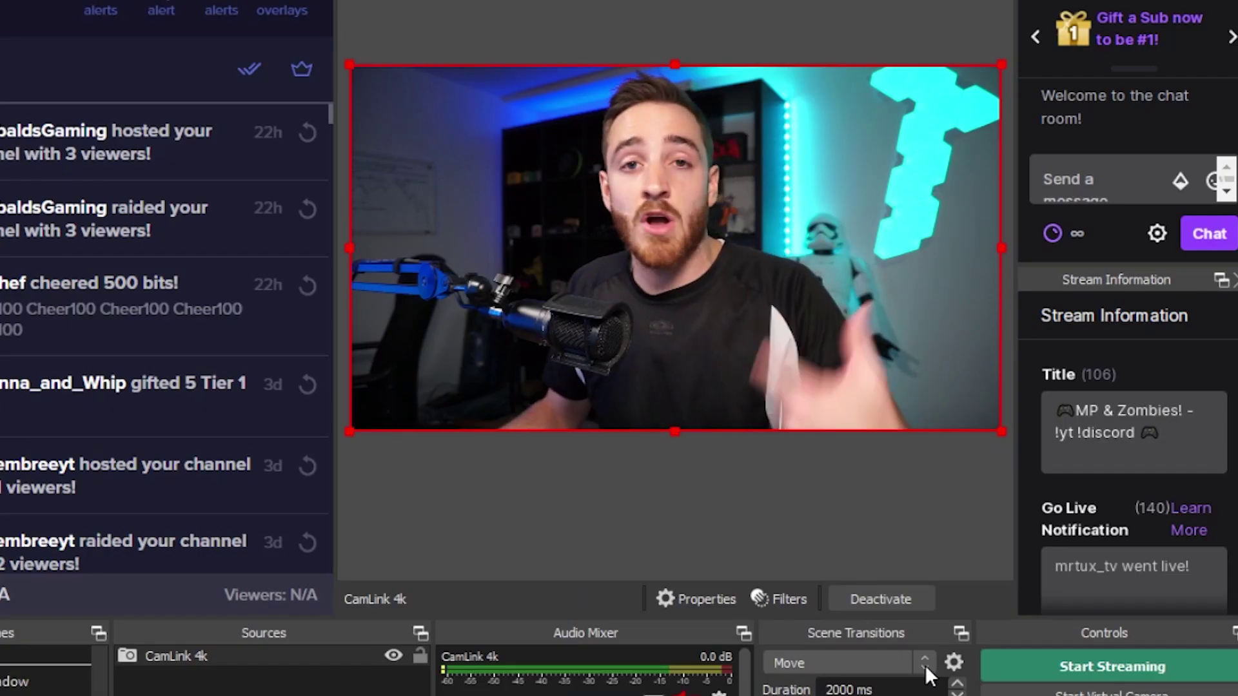
# - Browse the OBS.Live scene transition list
pyautogui.click(919, 664)
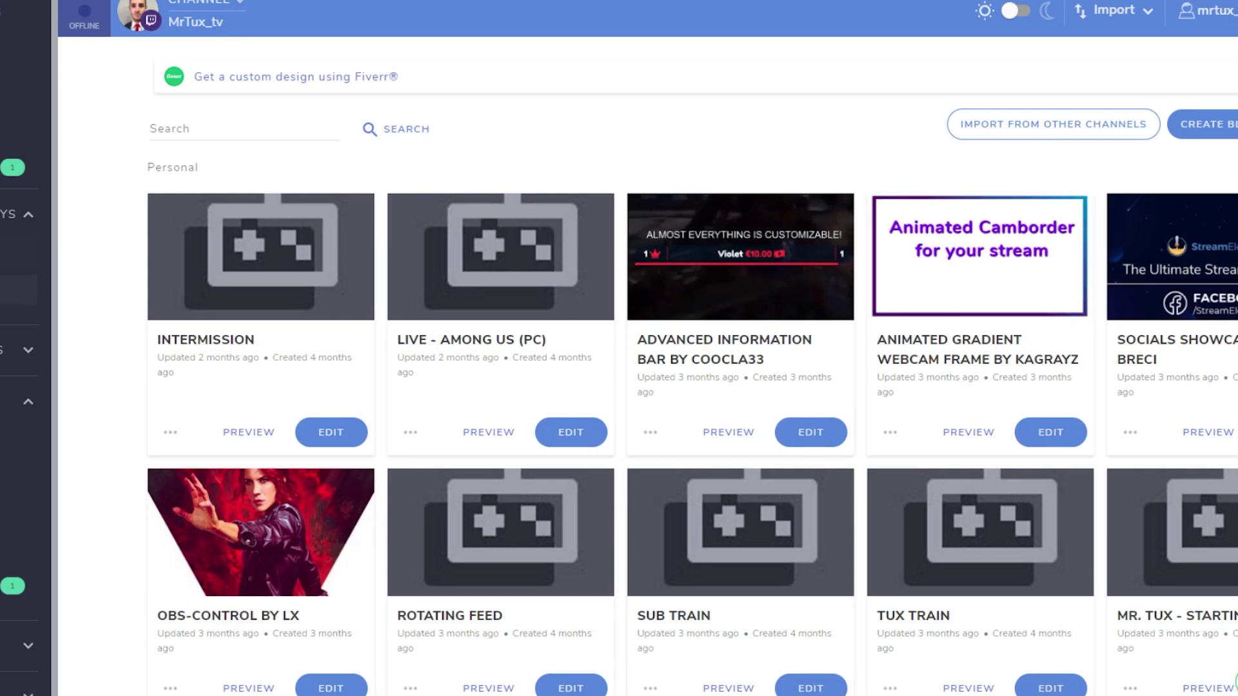
pyautogui.scroll(-6, 861, 393)
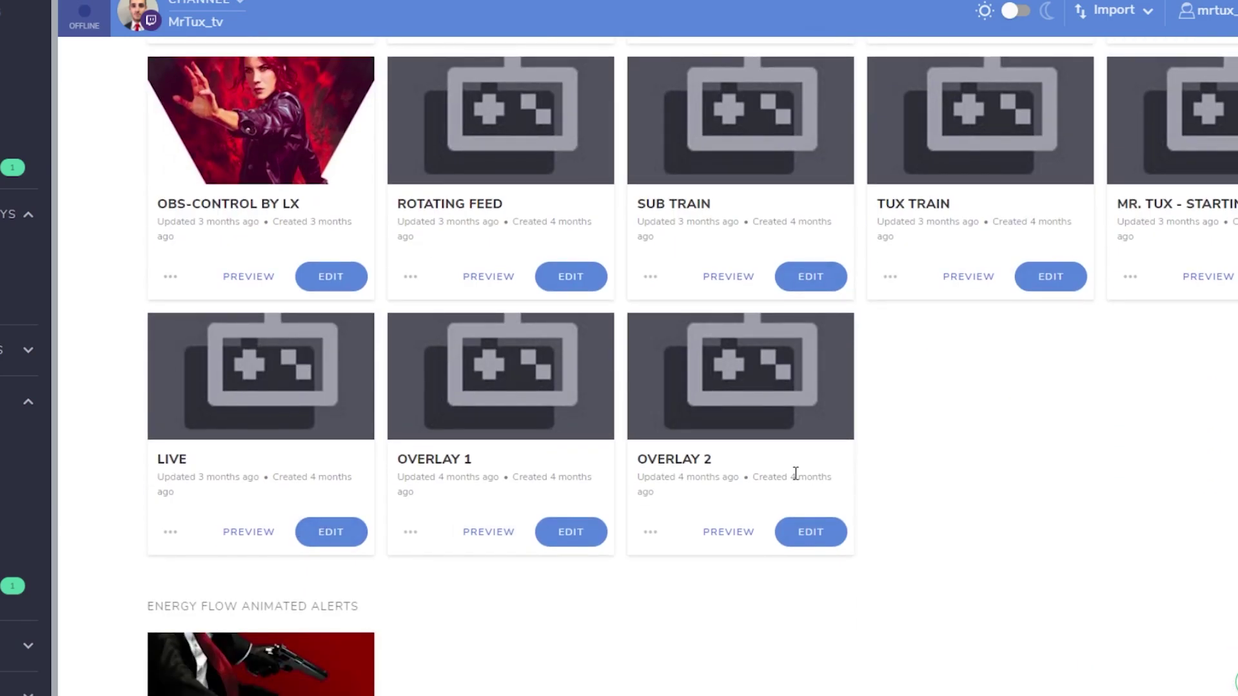
pyautogui.scroll(6, 477, 477)
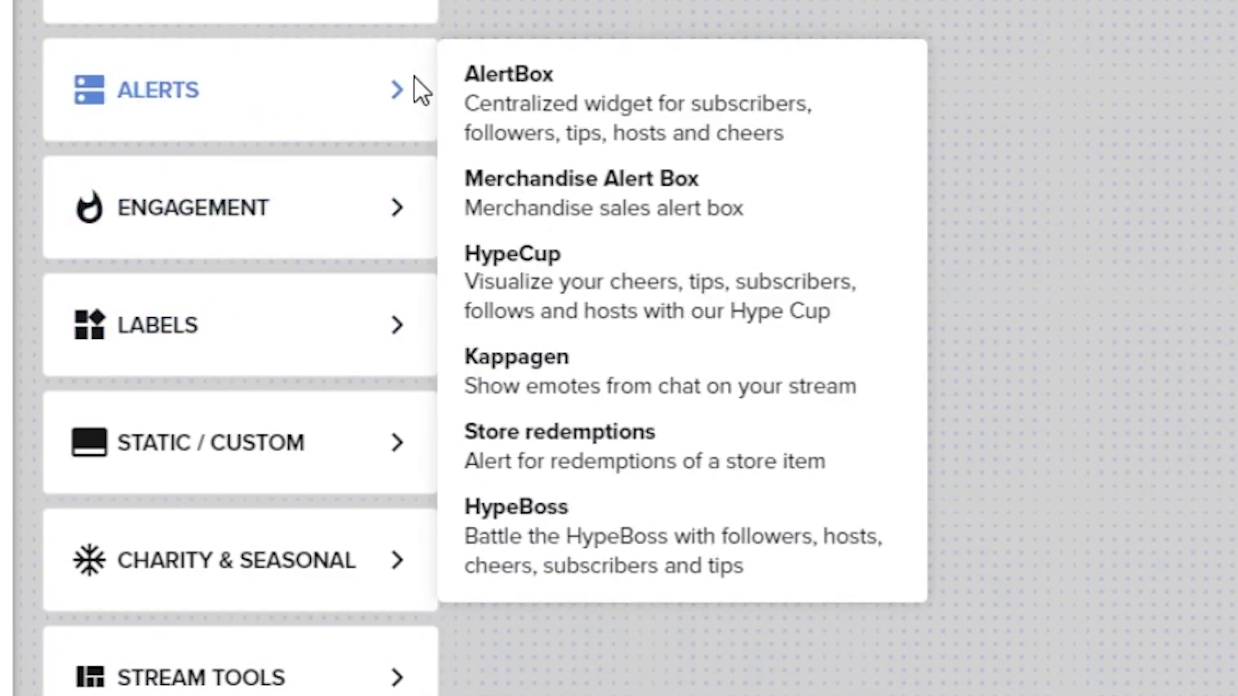
# - Add an AlertBox widget to the overlay and drag it near the canvas centre
pyautogui.click(544, 88)
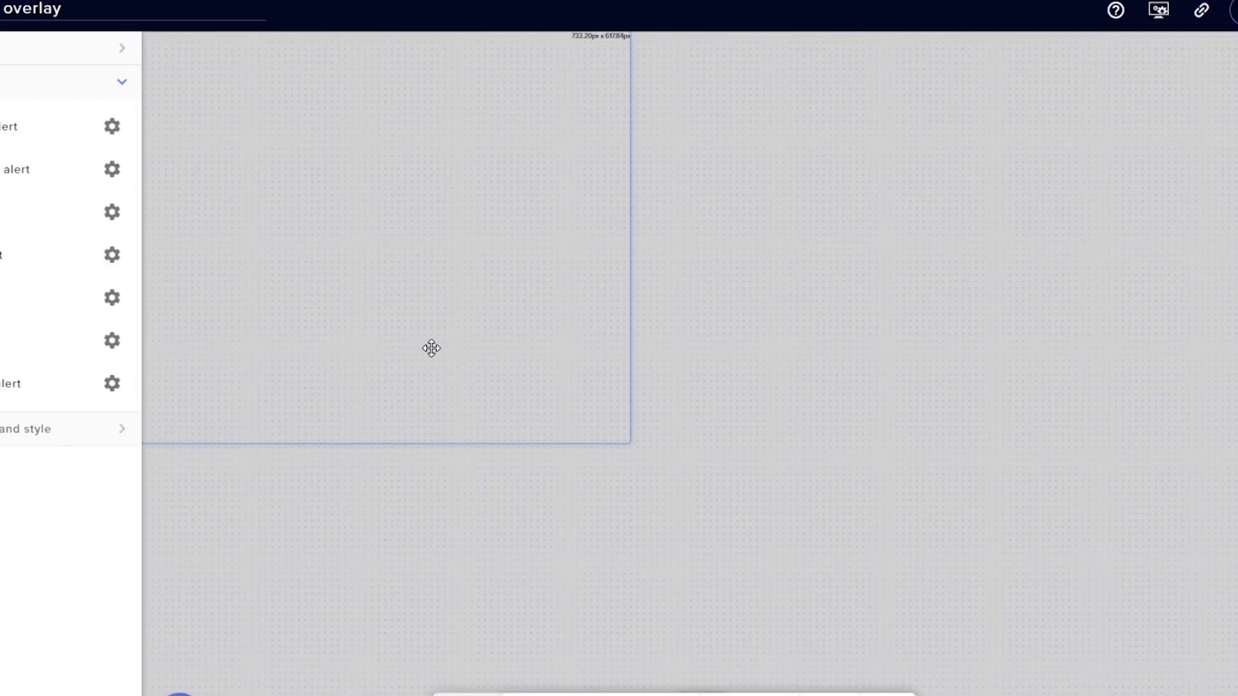
pyautogui.moveTo(431, 348); pyautogui.dragTo(811, 449)
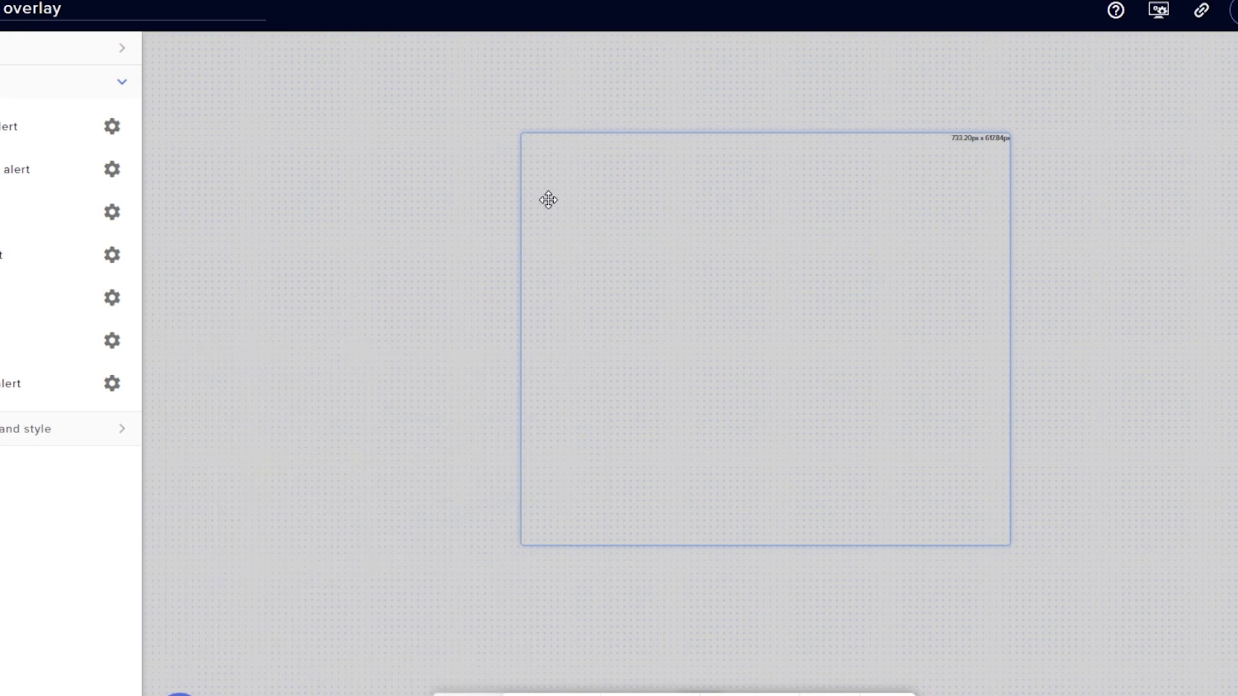
pyautogui.moveTo(672, 264); pyautogui.dragTo(643, 225)
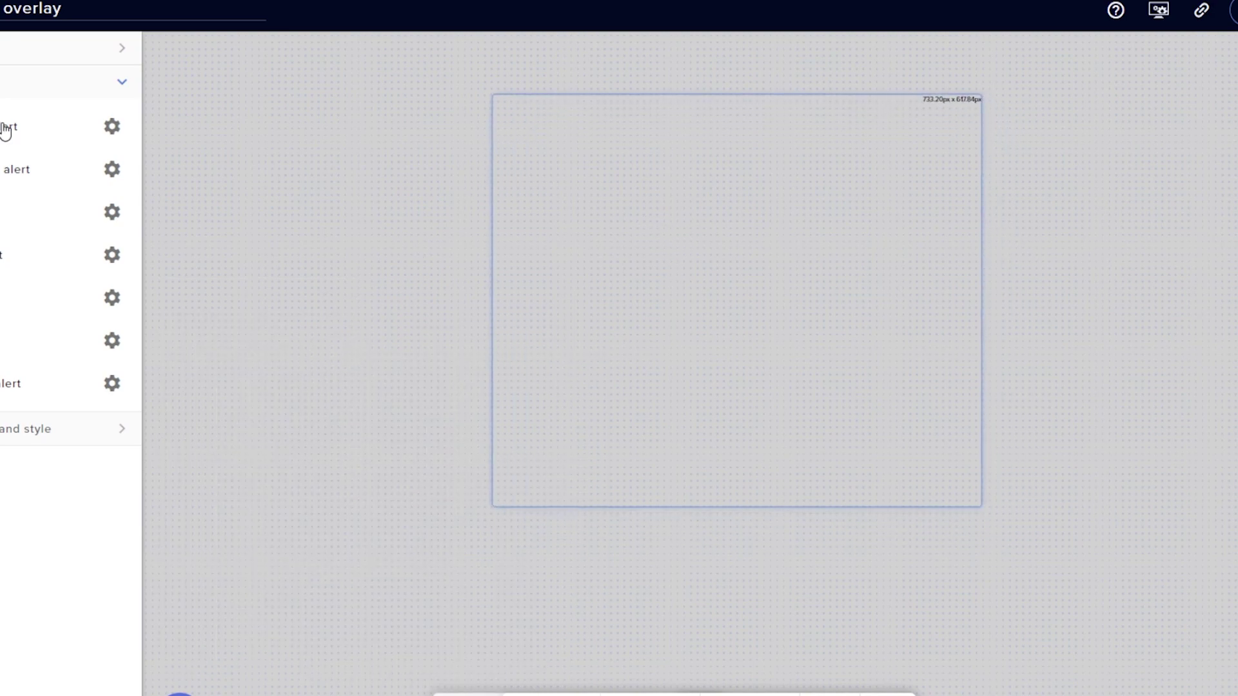
# - Review the follower alert settings, then select the overlay's title for renaming
pyautogui.click(112, 125)
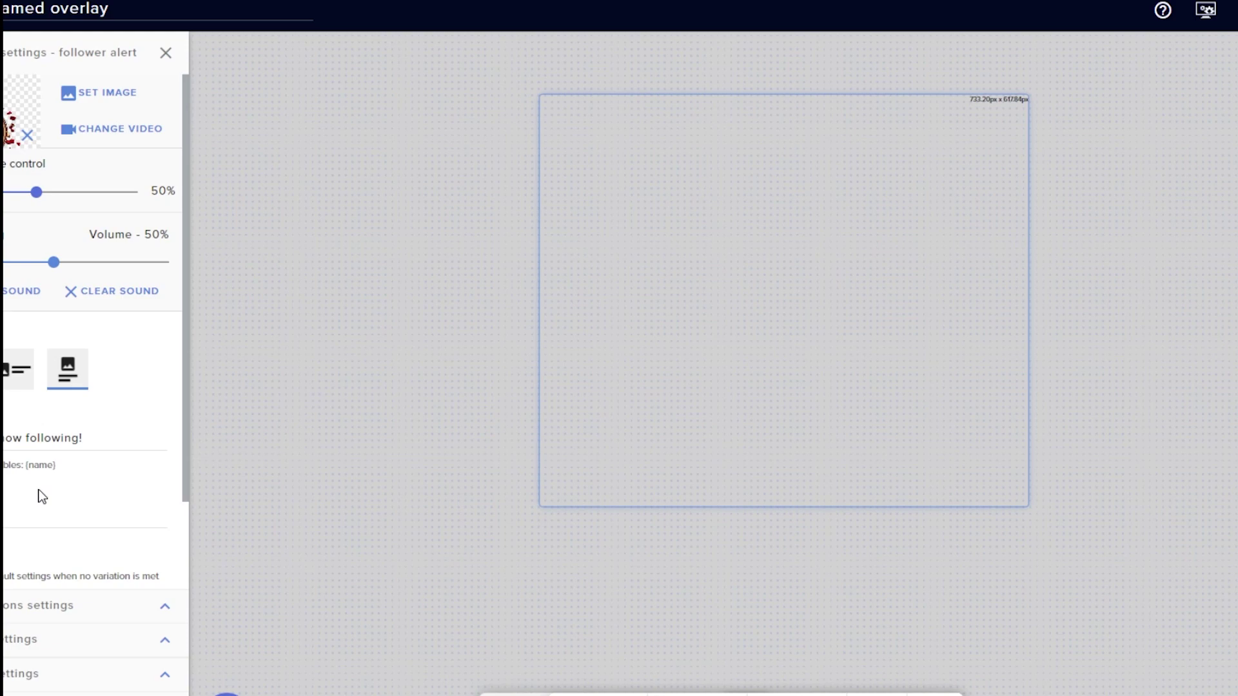
pyautogui.scroll(-2, 36, 530)
pyautogui.scroll(2, 41, 477)
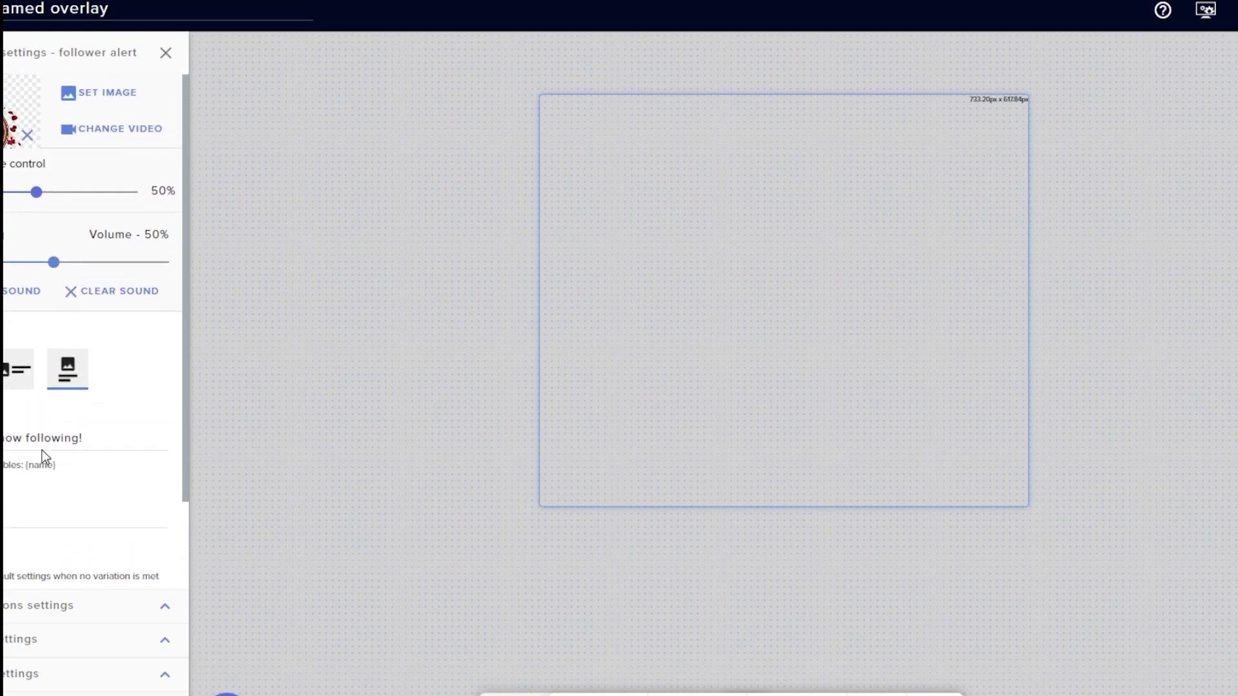
pyautogui.click(166, 54)
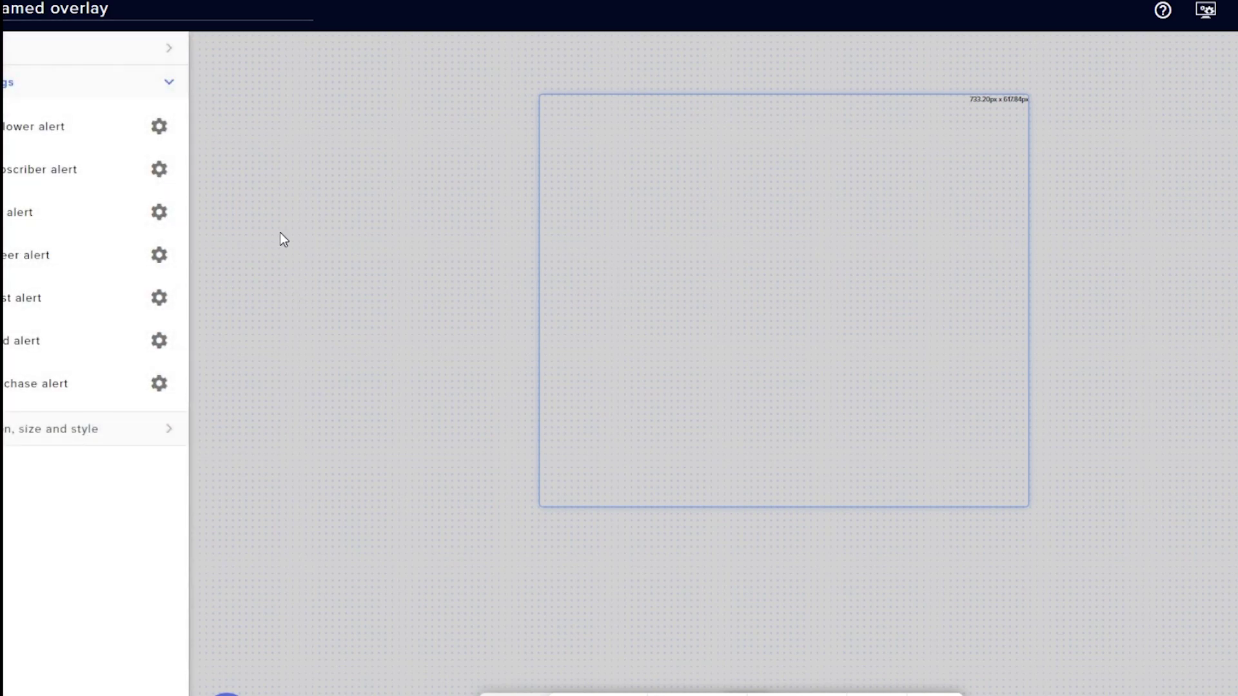
pyautogui.click(54, 9)
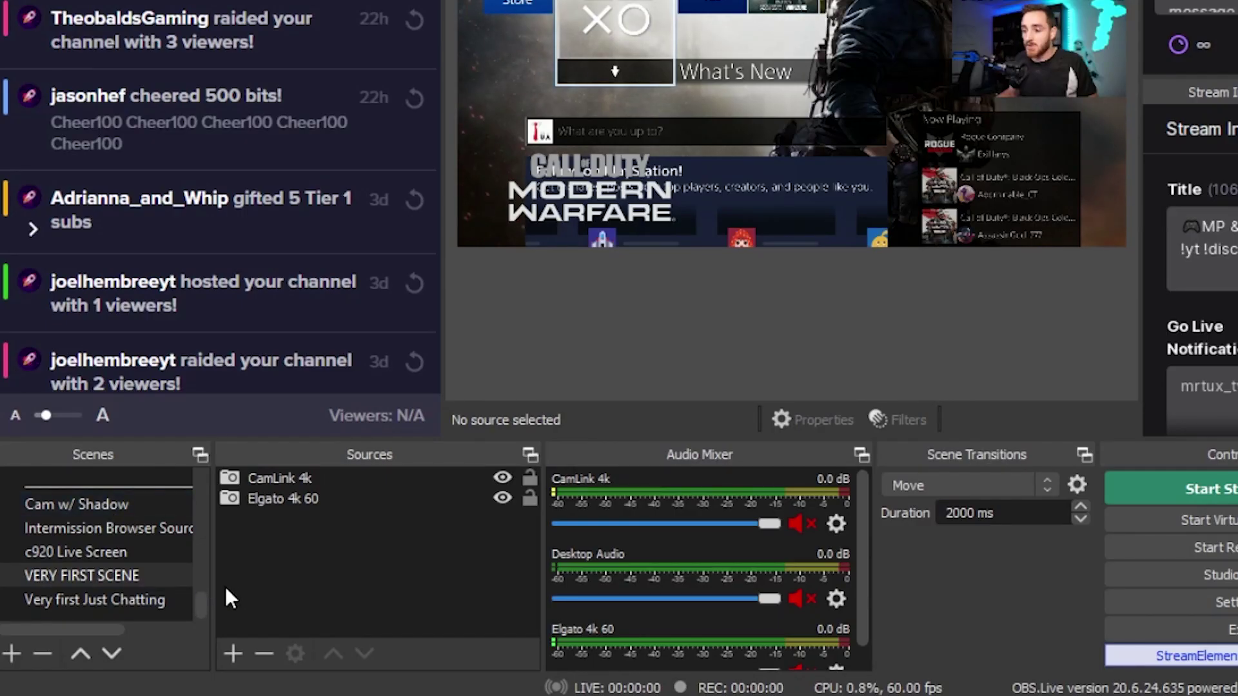
# - Add a new Browser source to the console capture scene named 'first time alert b'
pyautogui.click(225, 656)
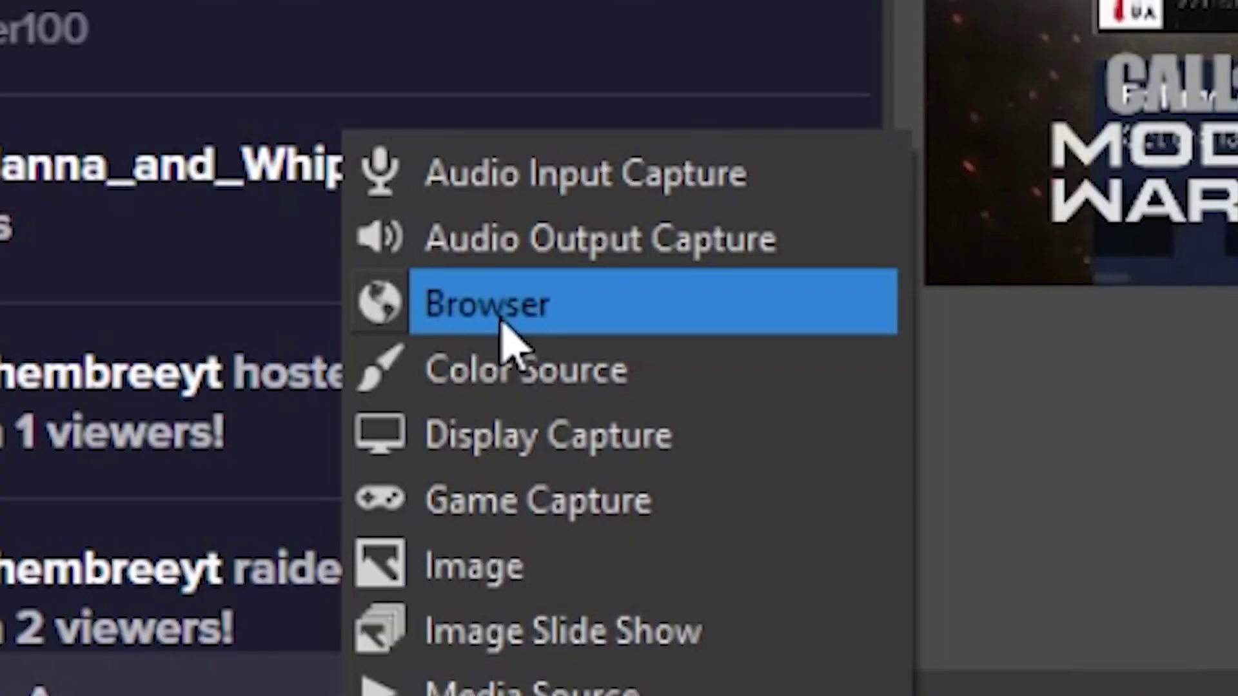
pyautogui.click(288, 258)
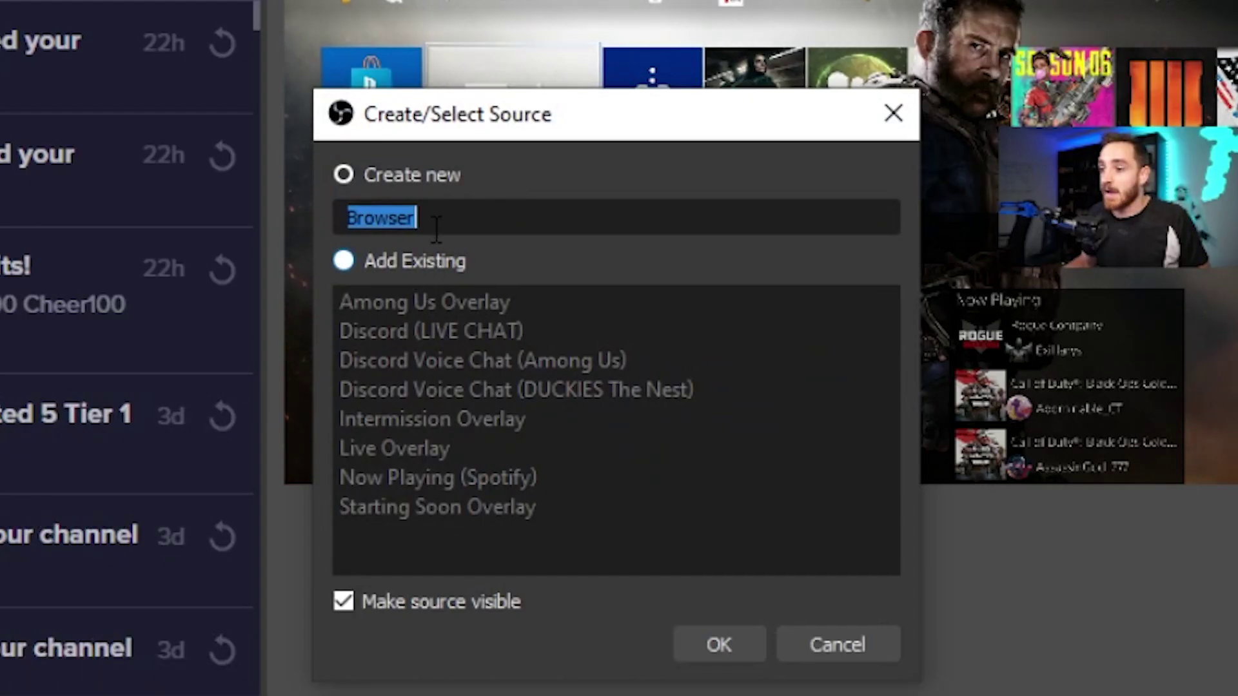
pyautogui.click(271, 253)
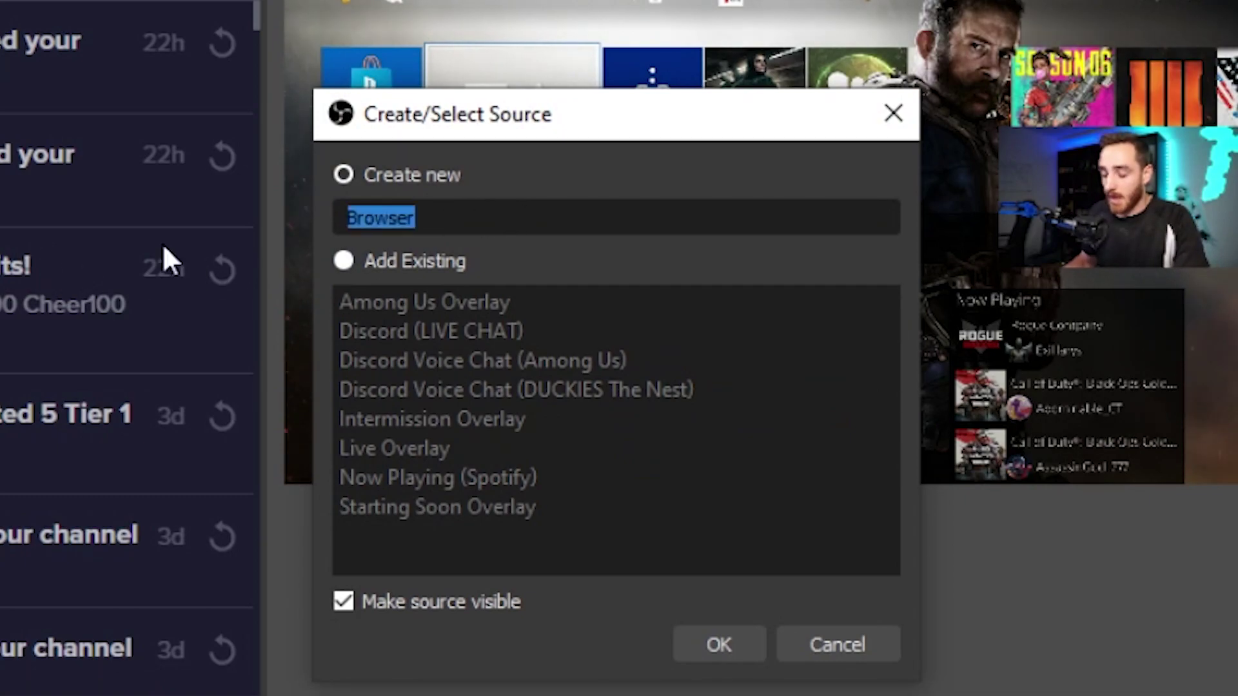
pyautogui.write('first time alert b')
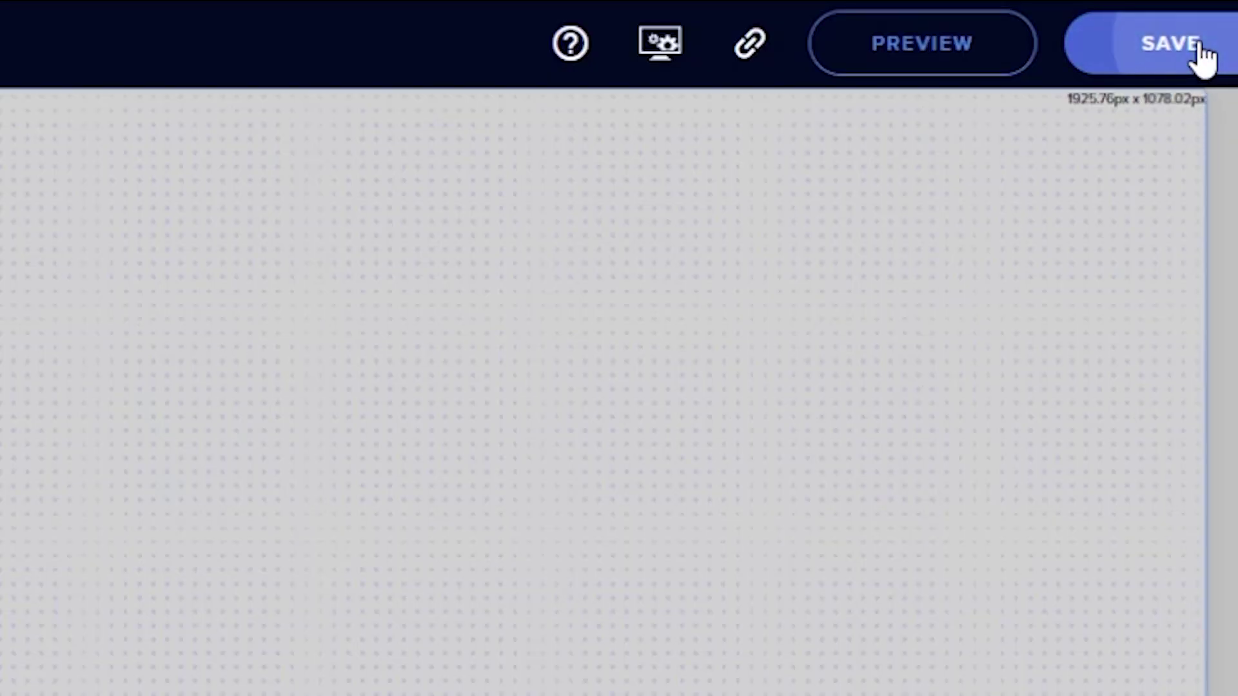
# - Save the overlay, load its URL into the First time browser source at 1920x1080, and fire a test Follower alert
pyautogui.click(1202, 55)
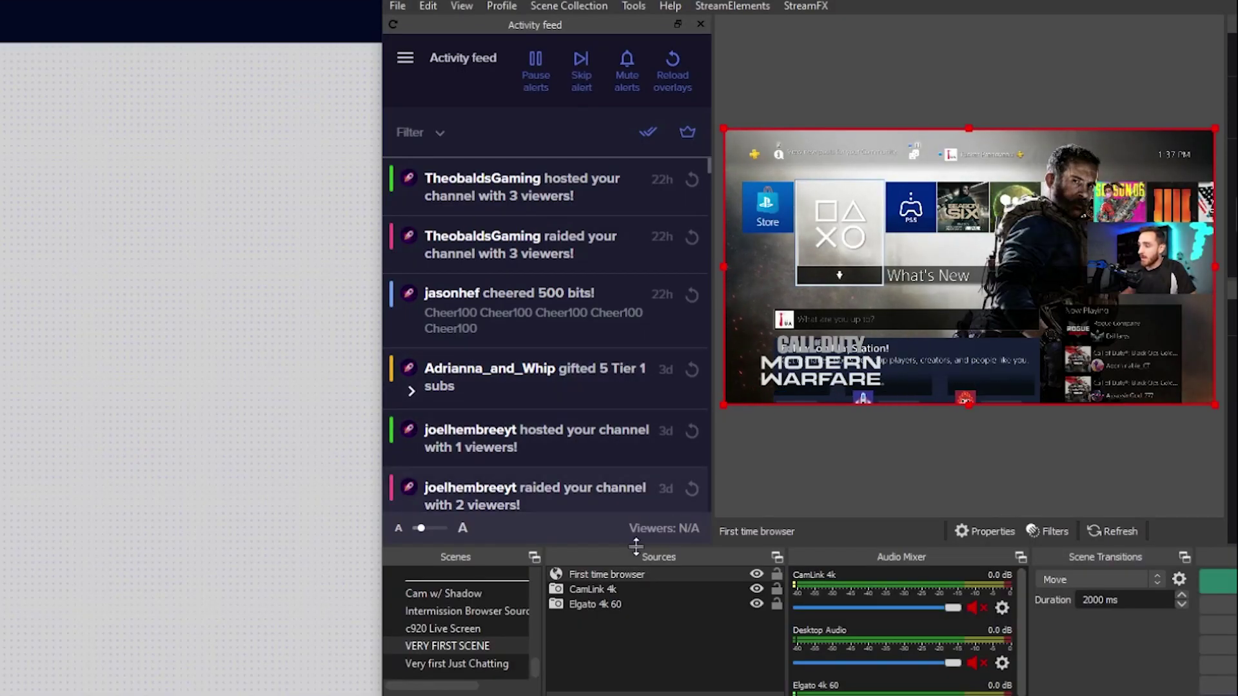
pyautogui.doubleClick(590, 571)
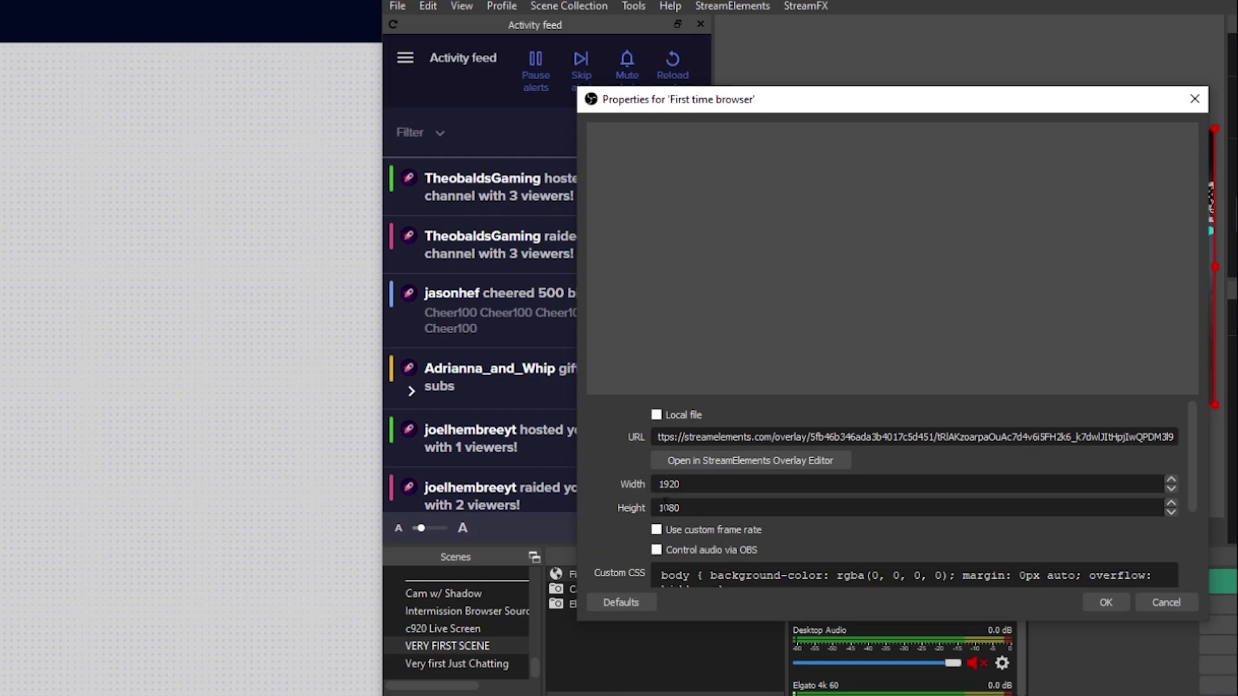
pyautogui.click(179, 555)
pyautogui.click(1091, 601)
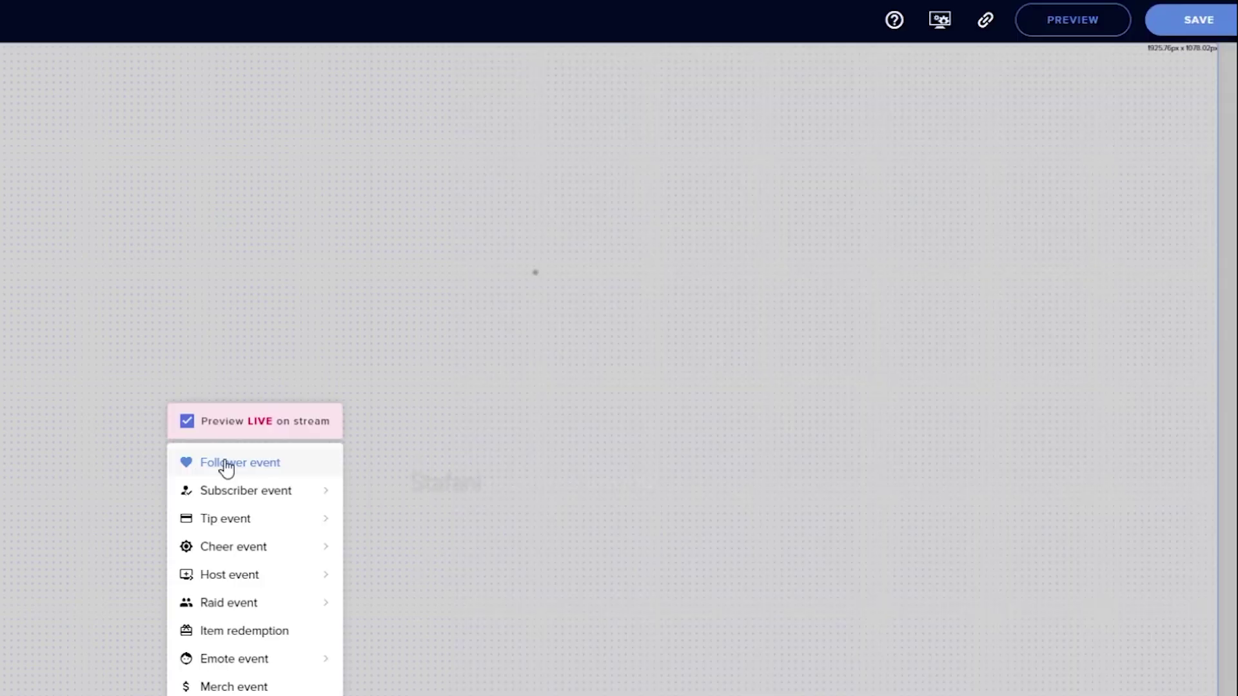
pyautogui.click(224, 464)
pyautogui.click(881, 284)
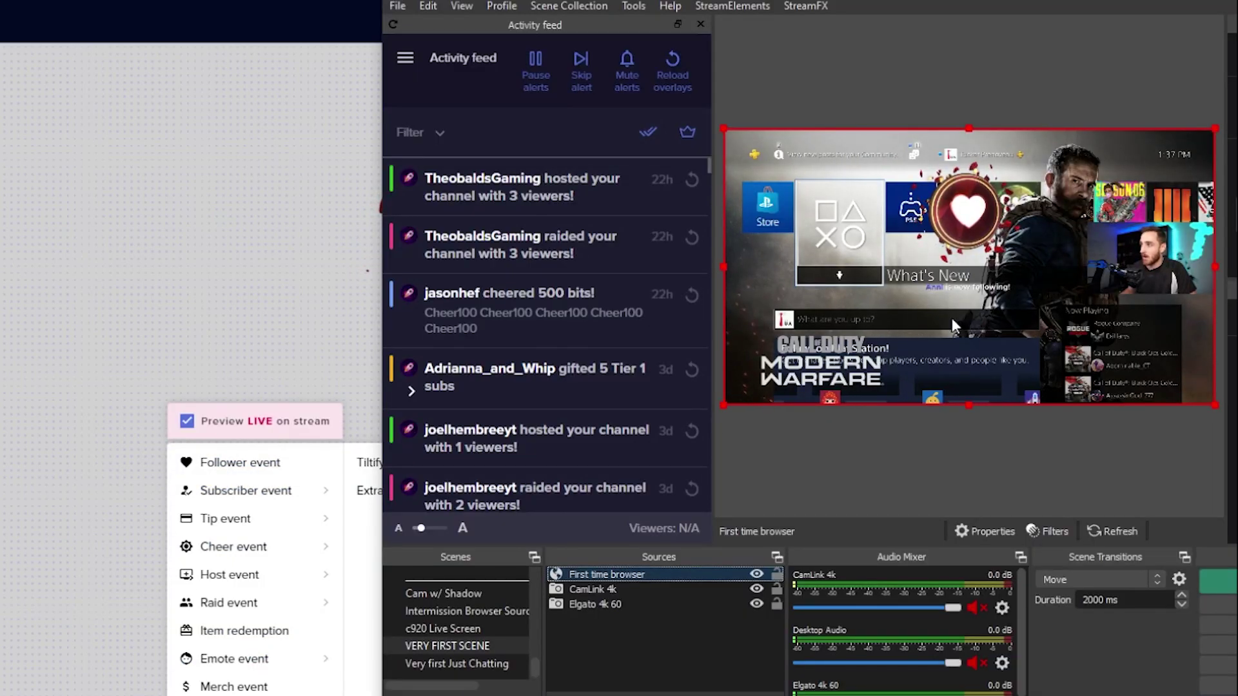